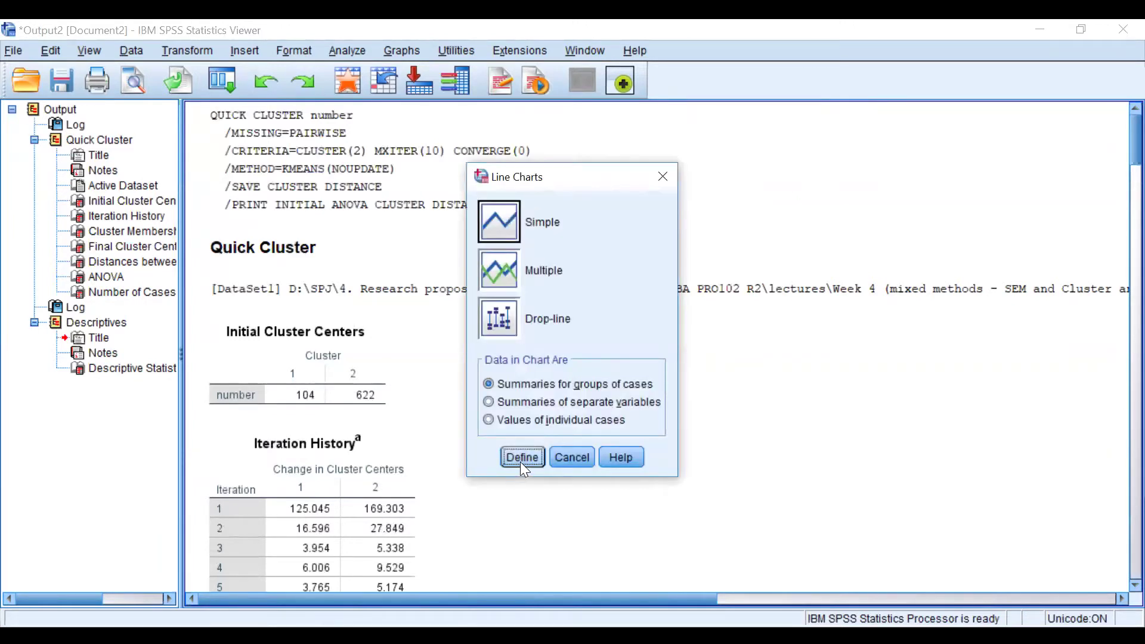
# - Choose a Simple line chart of summaries for groups of cases and define it
pyautogui.click(504, 221)
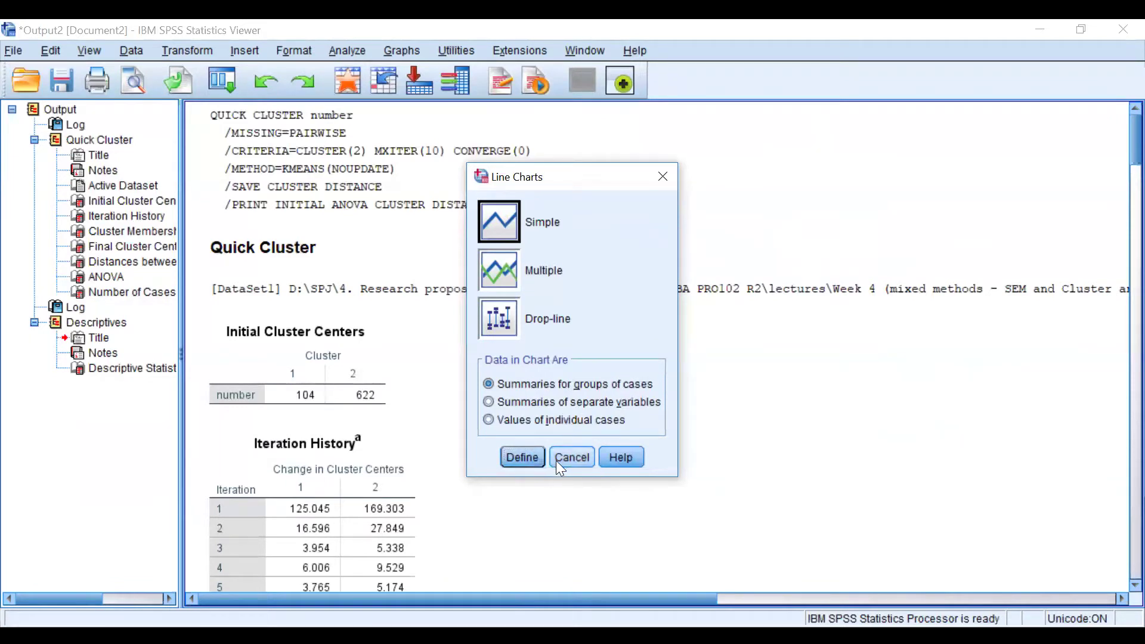
pyautogui.click(517, 457)
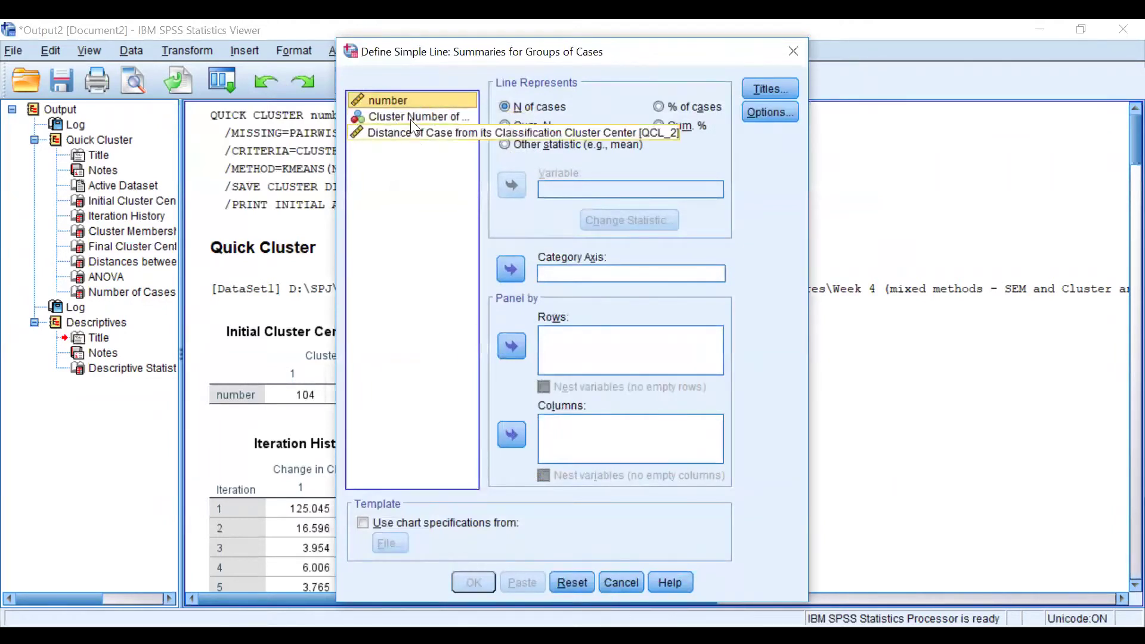
# - Try cluster number on the category axis and distance in row panels, then undo both
pyautogui.click(402, 115)
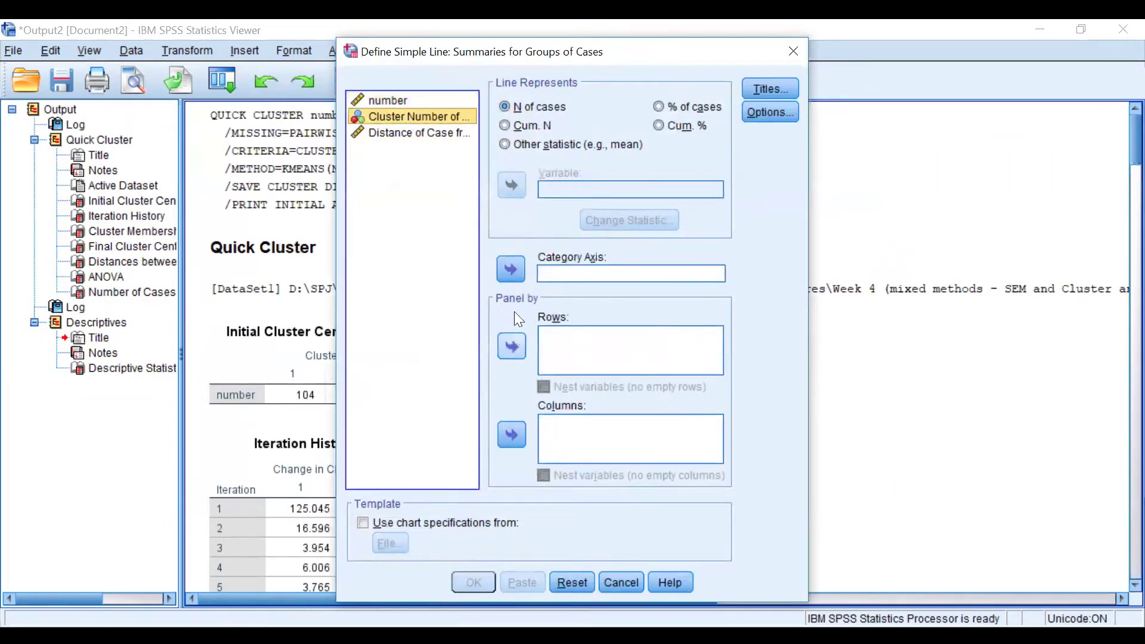
pyautogui.click(503, 272)
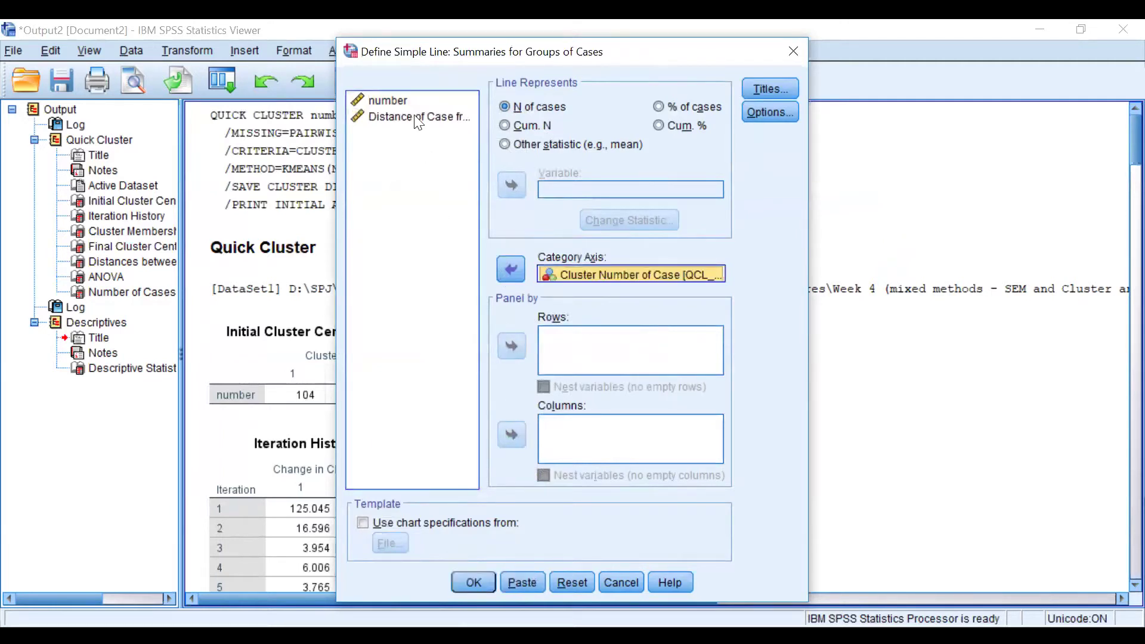
pyautogui.click(398, 117)
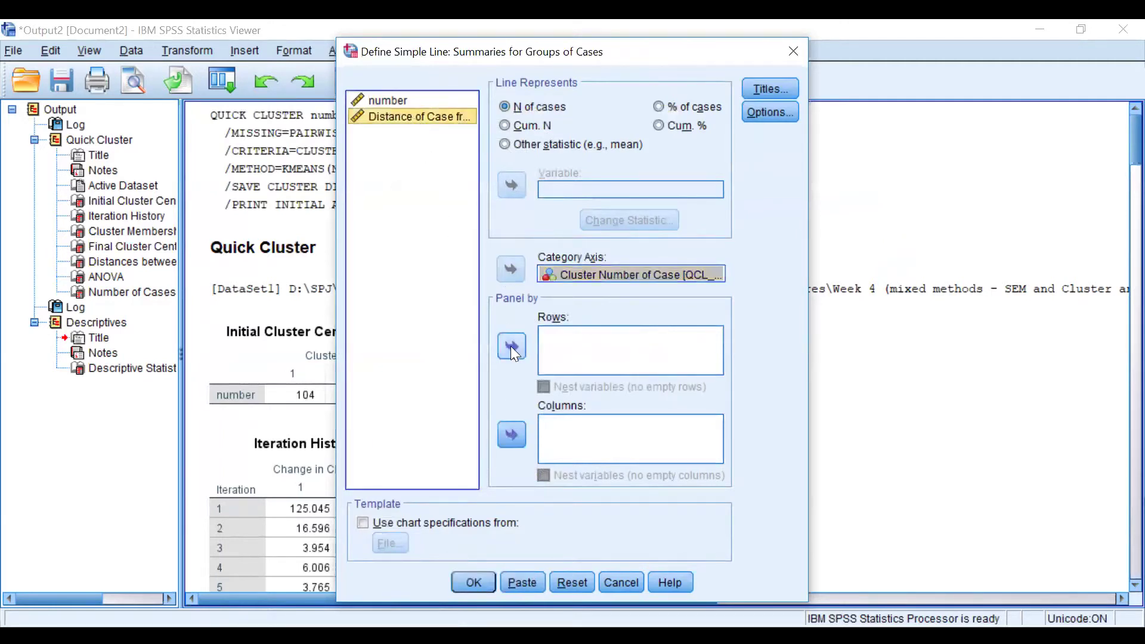
pyautogui.click(510, 346)
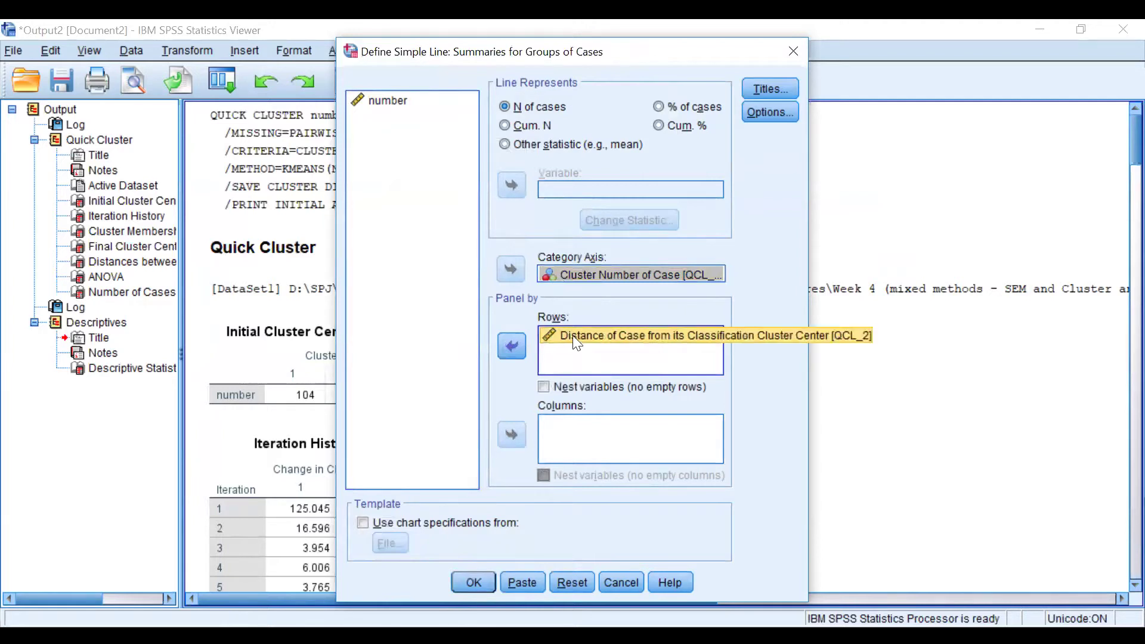
pyautogui.click(511, 346)
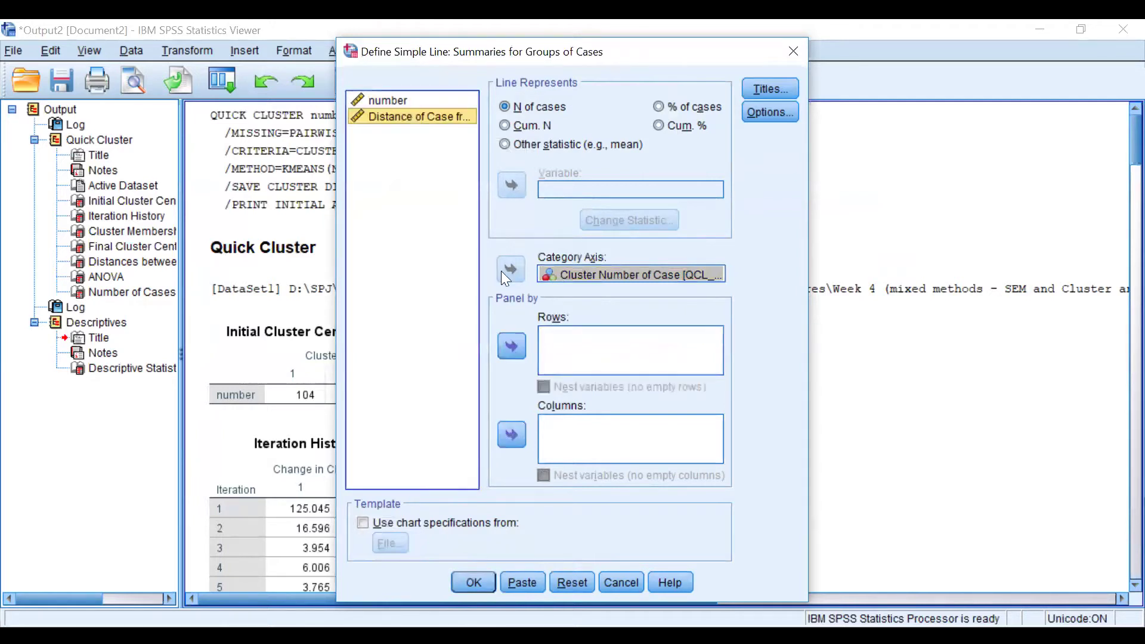
pyautogui.click(570, 266)
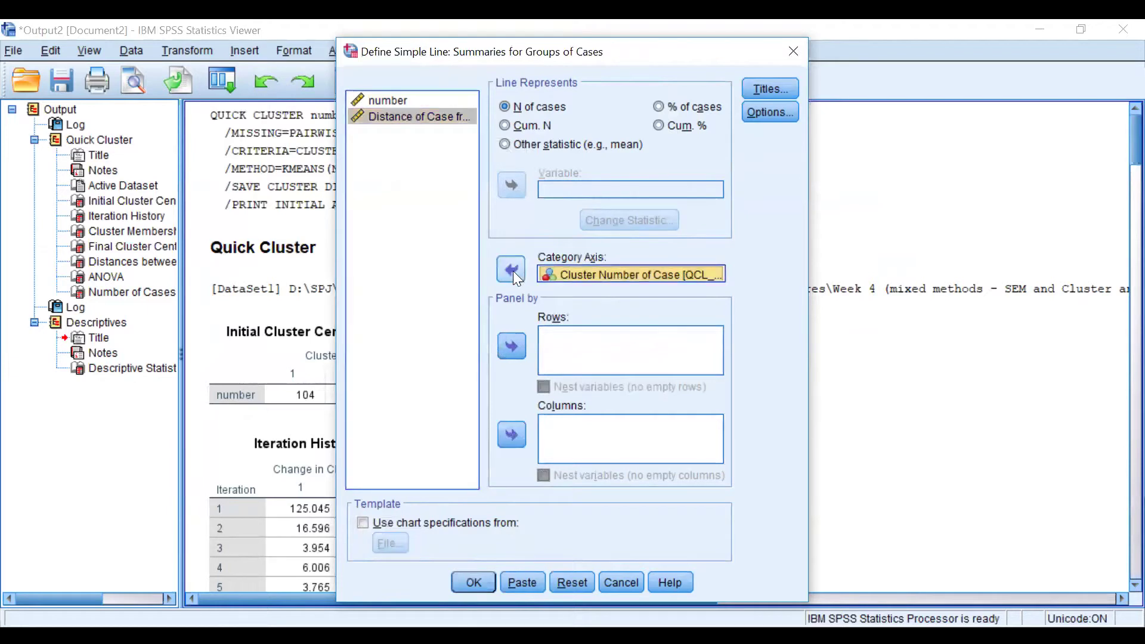
pyautogui.click(512, 269)
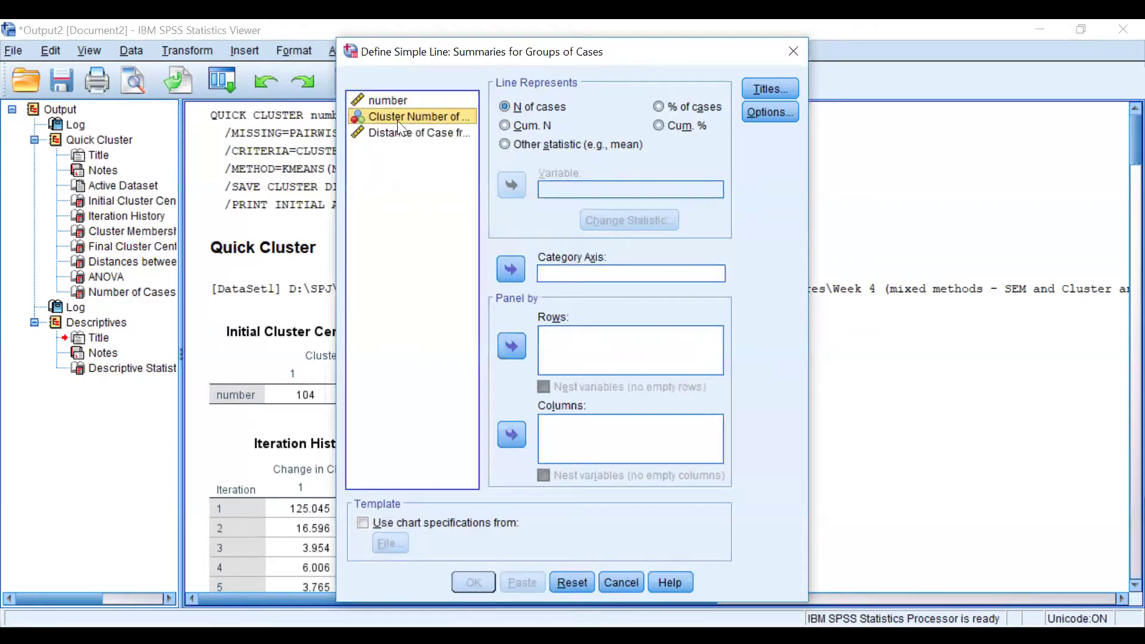
# - Panel rows by Cluster Number of Case, put Distance of Case on the category axis, and create the chart
pyautogui.click(511, 346)
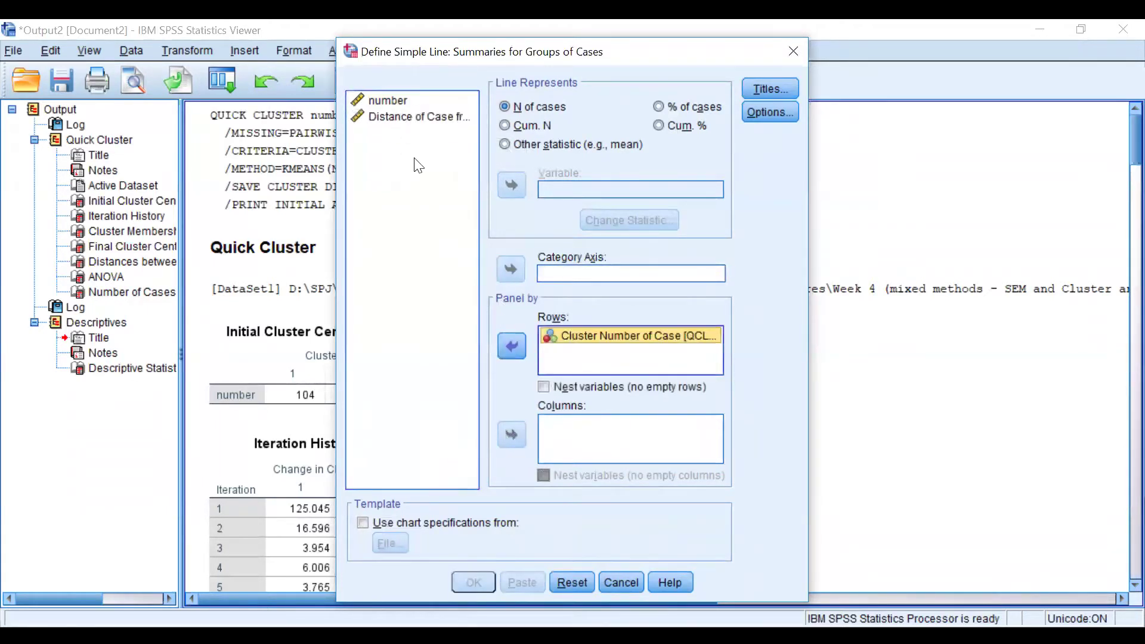
pyautogui.click(396, 116)
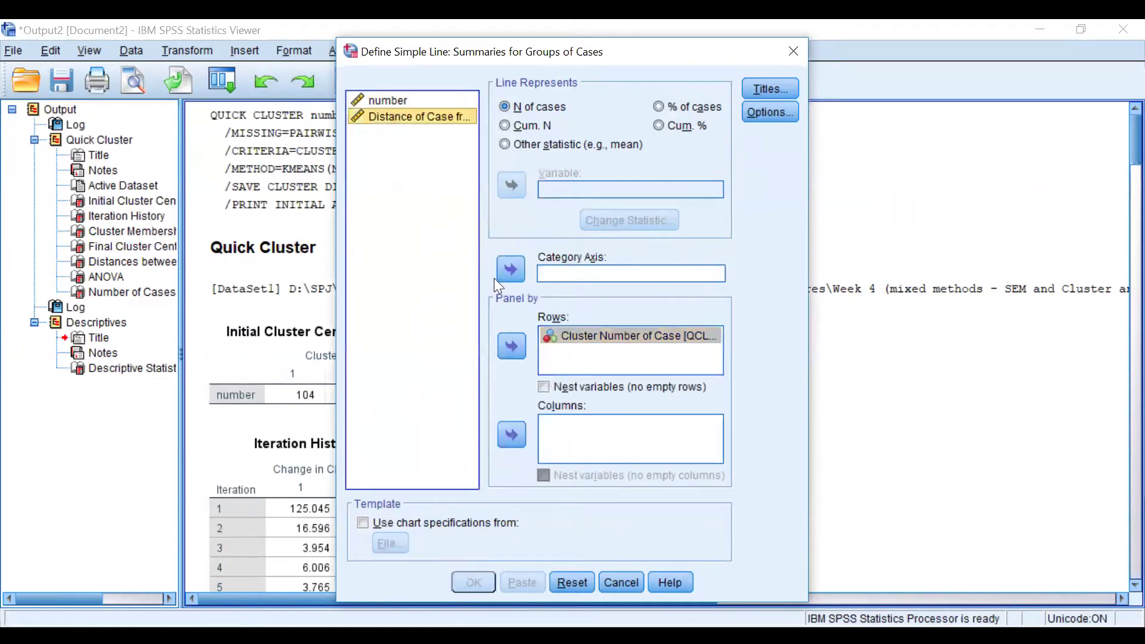
pyautogui.click(513, 268)
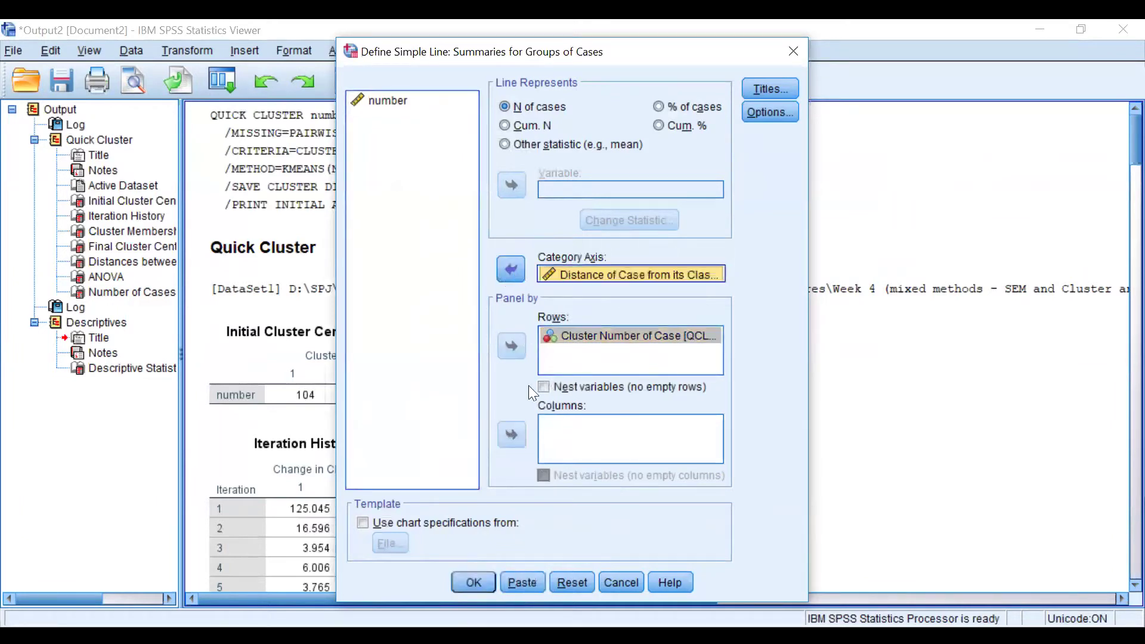
pyautogui.click(473, 583)
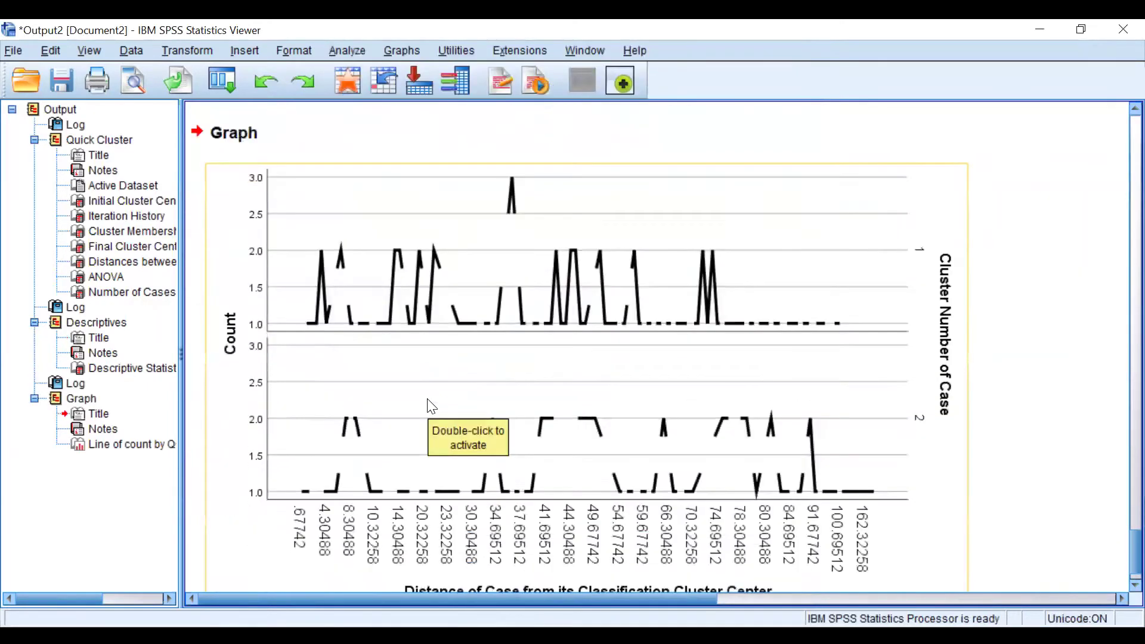
pyautogui.click(812, 431)
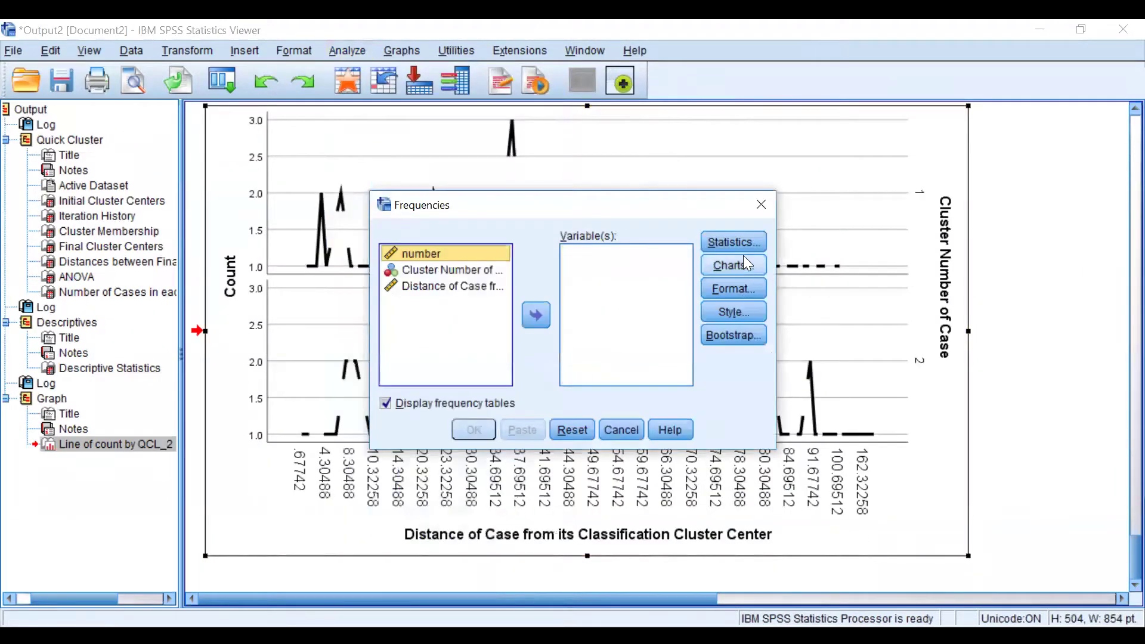
# - Run Frequencies on Cluster Number of Case with a bar chart
pyautogui.click(738, 265)
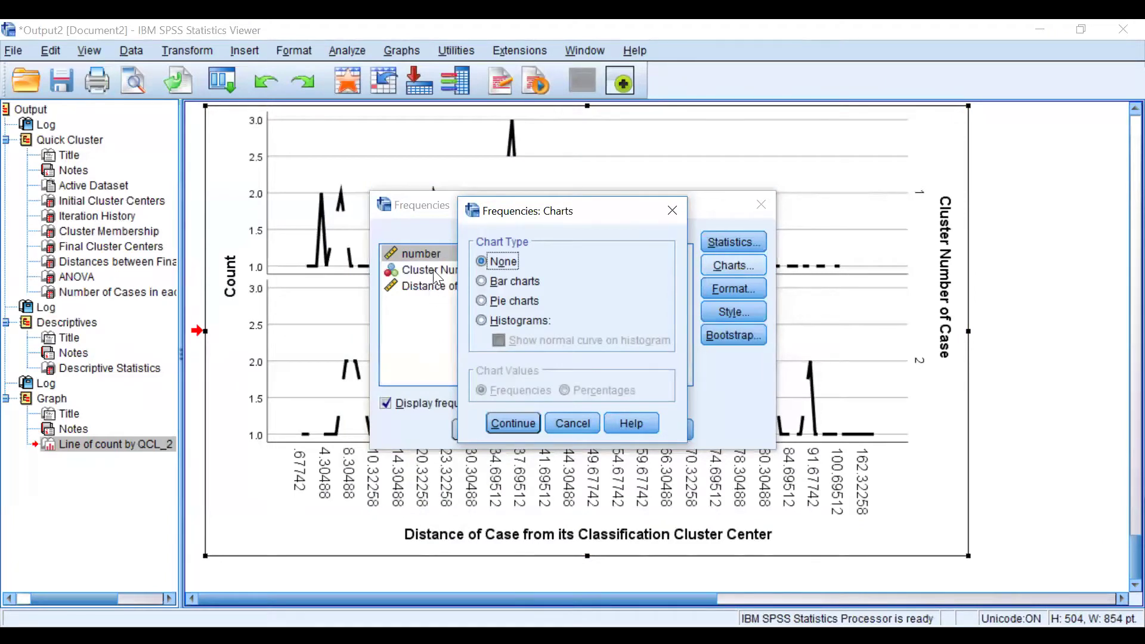
pyautogui.click(551, 417)
pyautogui.click(536, 317)
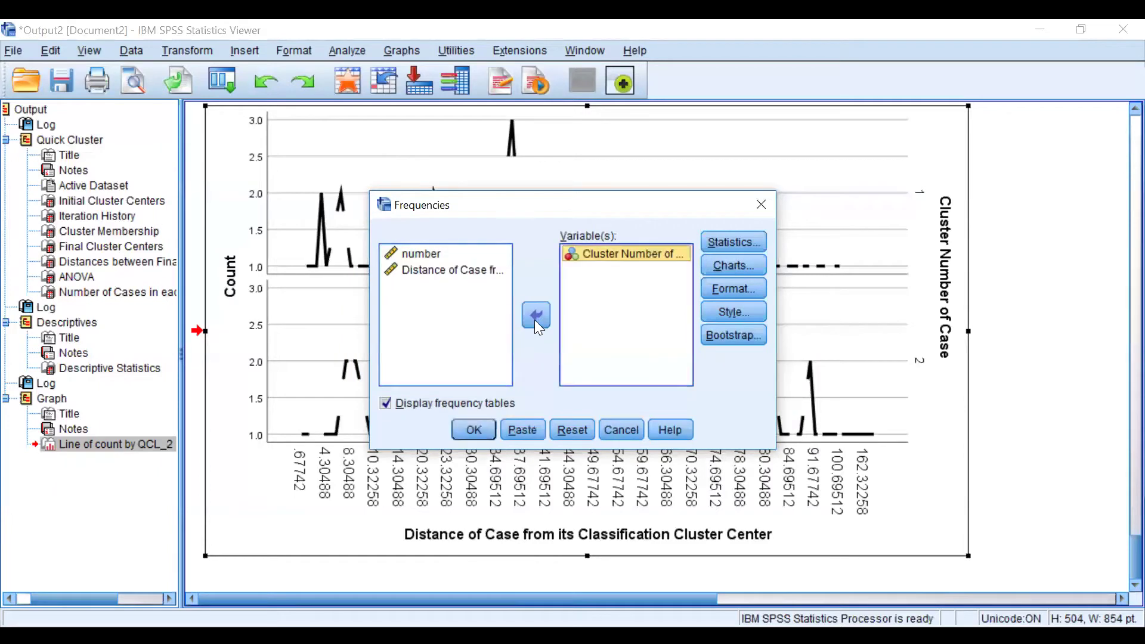
pyautogui.click(732, 265)
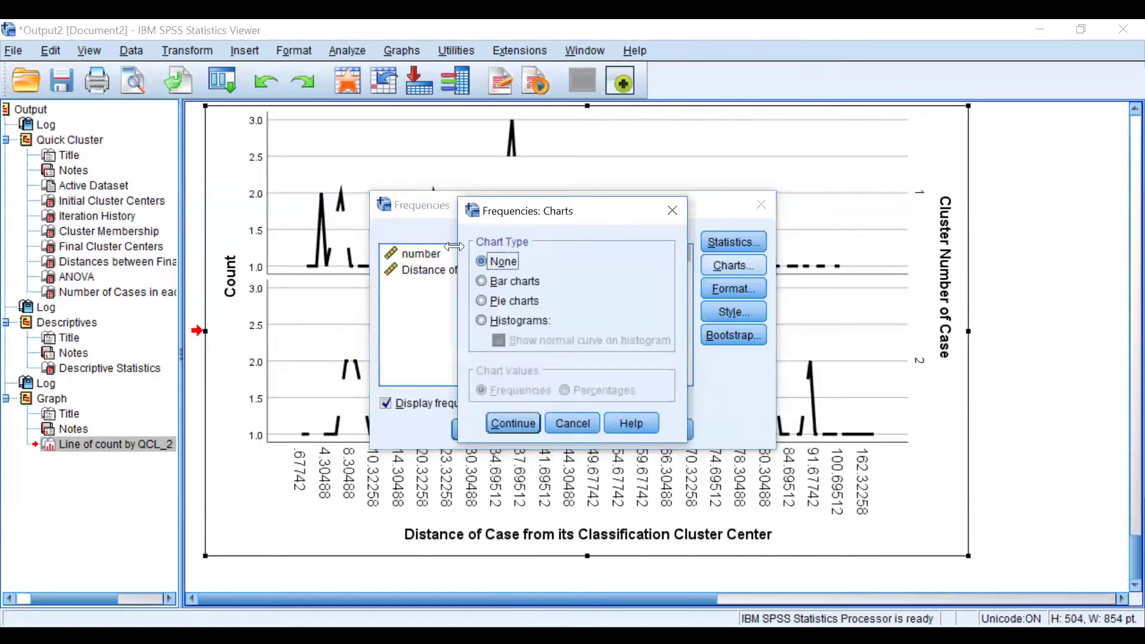
pyautogui.click(527, 423)
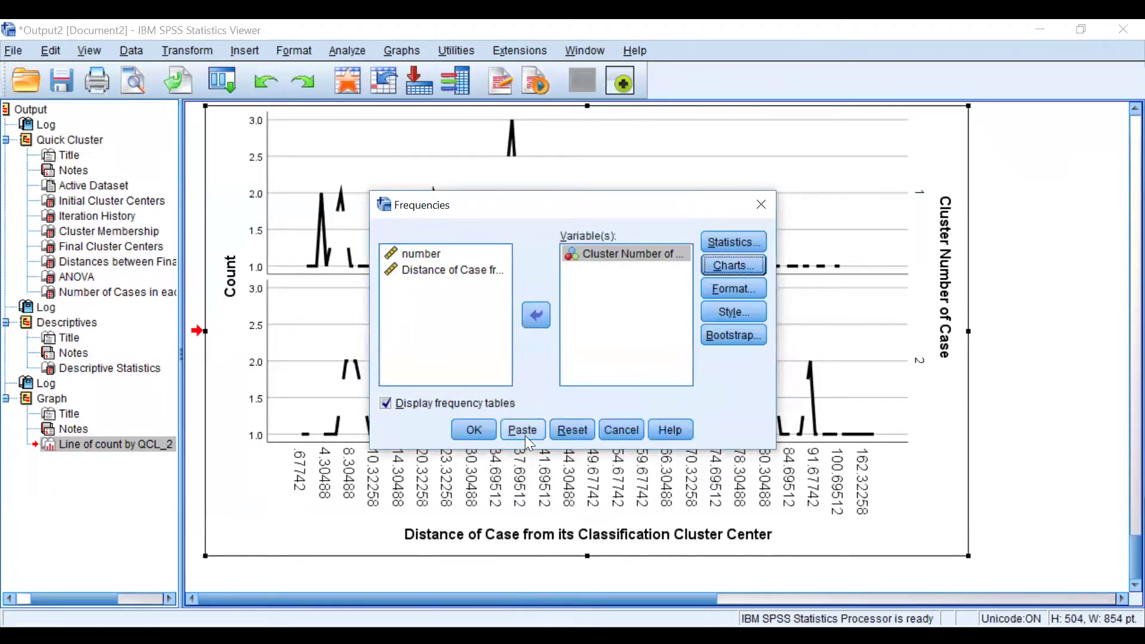
pyautogui.click(471, 431)
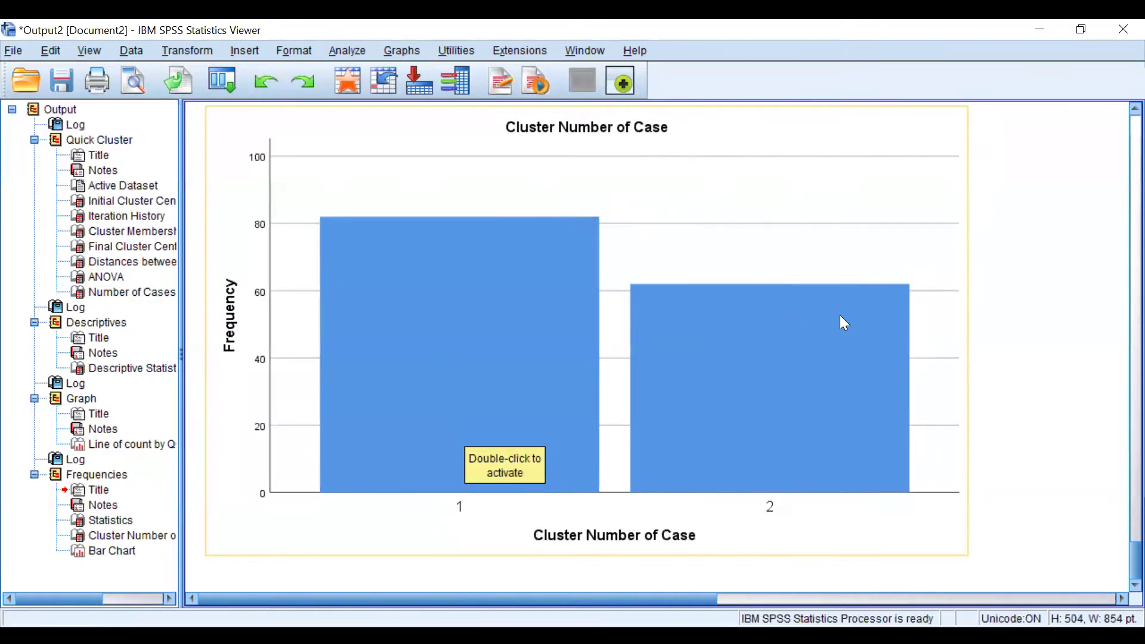
# - Scroll the Output Viewer up and down to locate the cluster membership bar chart
pyautogui.scroll(5, 703, 385)
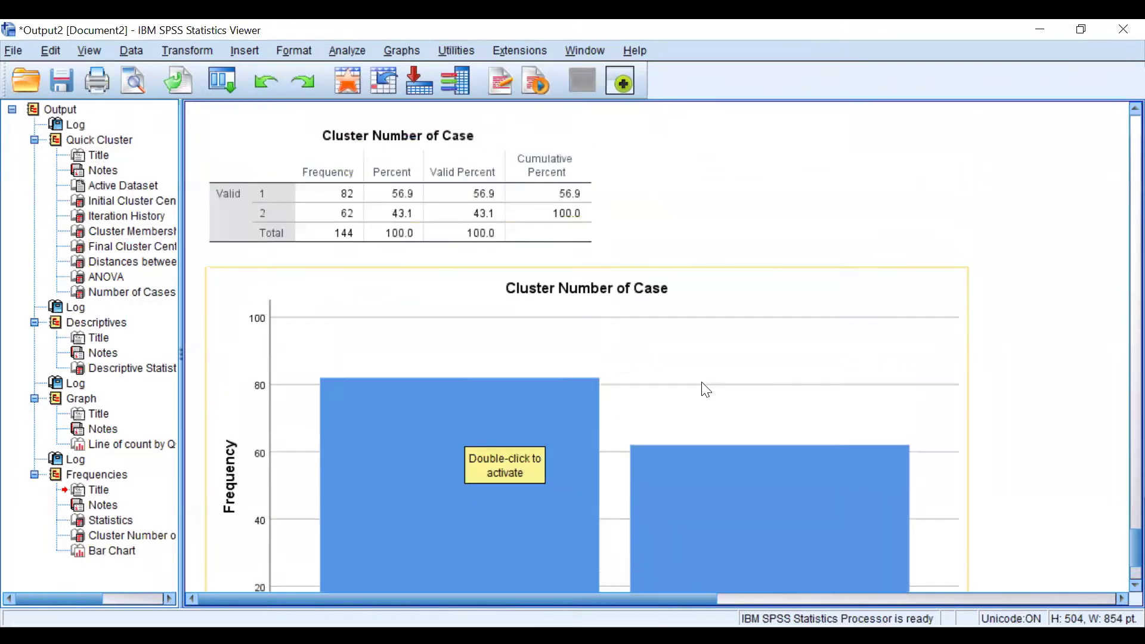
pyautogui.scroll(5, 706, 390)
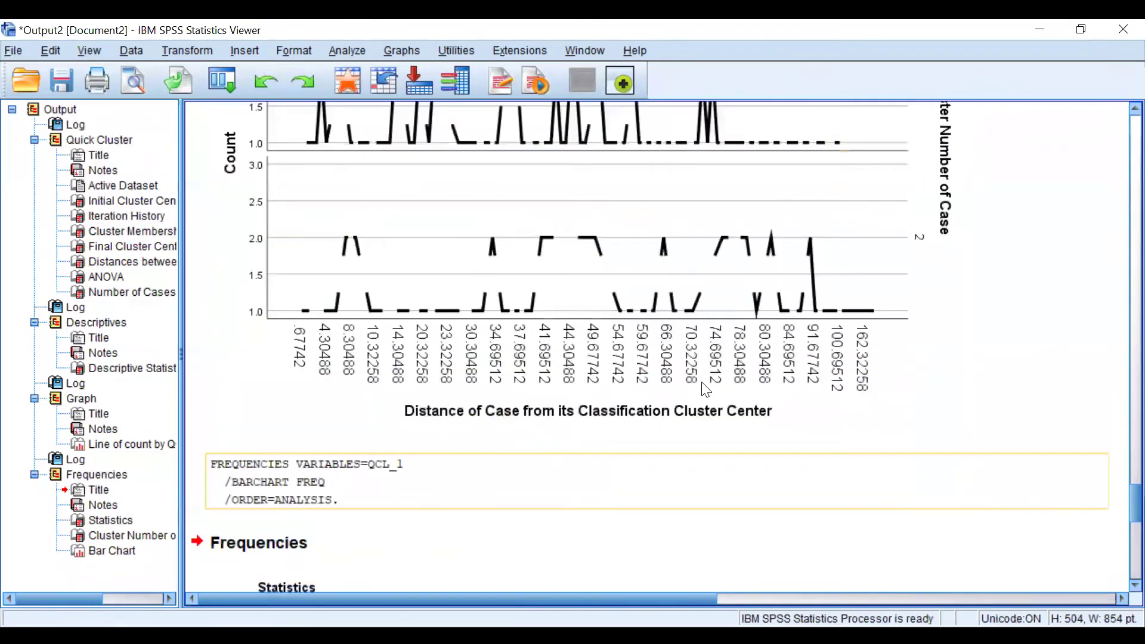
pyautogui.scroll(3, 316, 214)
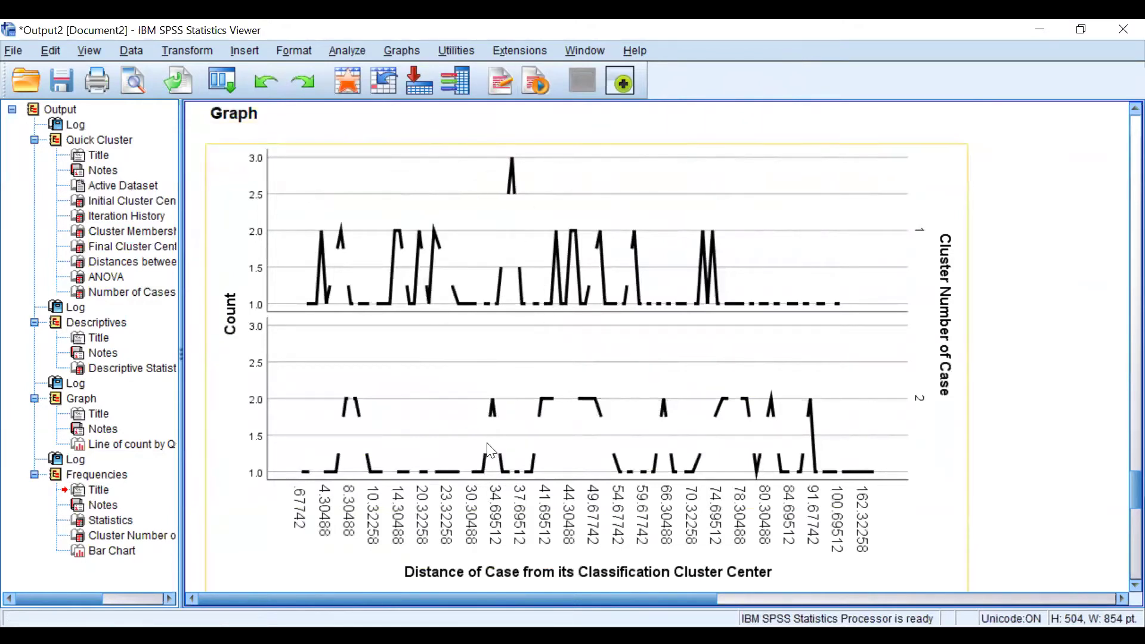
pyautogui.scroll(-10, 493, 462)
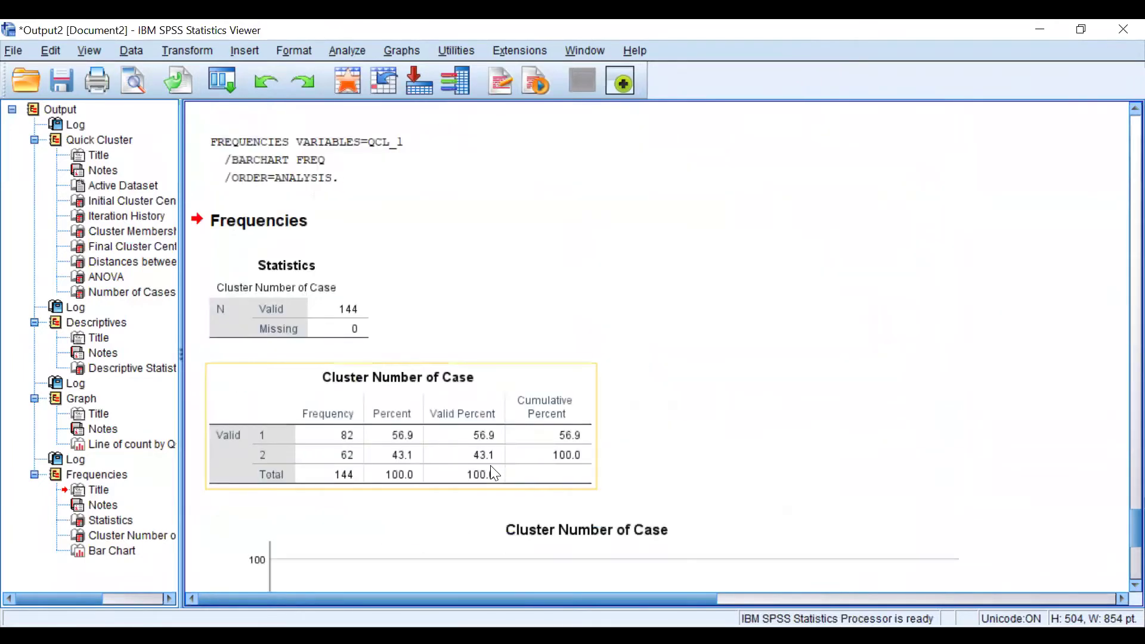
pyautogui.scroll(-6, 493, 471)
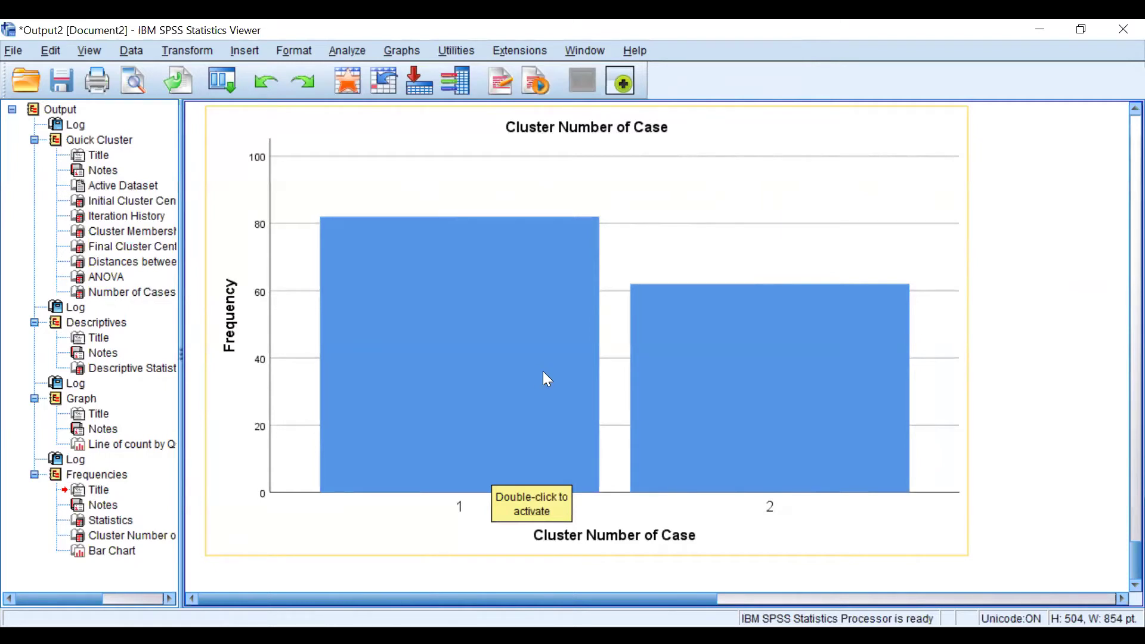
pyautogui.scroll(20, 542, 371)
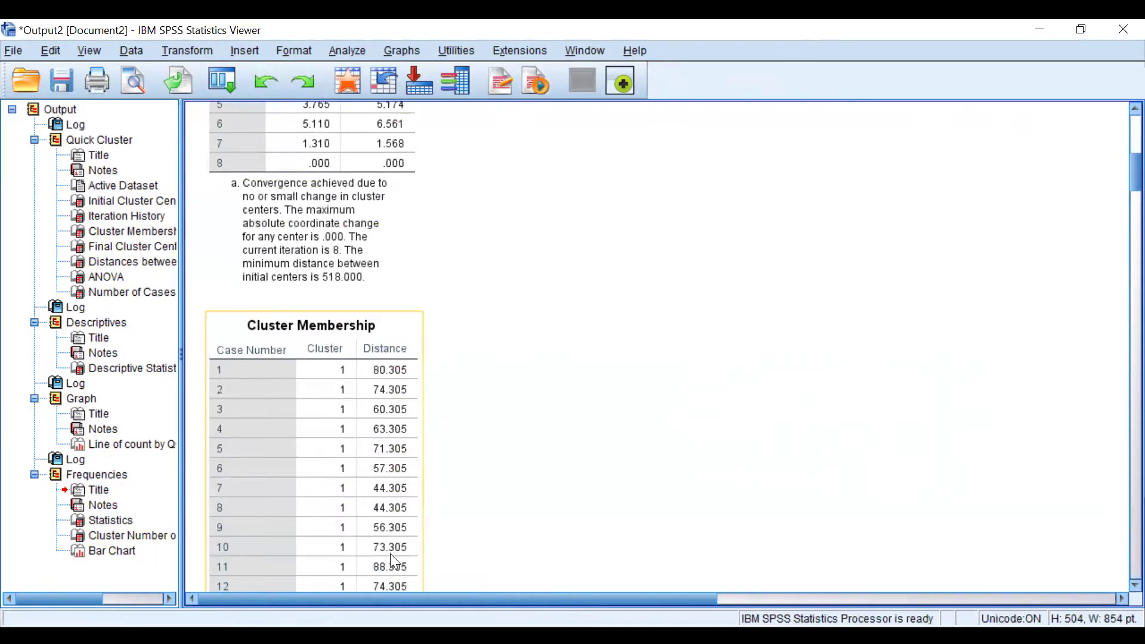
# - Scroll through the distances for cases 1–144, then back up to the initial centers 104 and 622
pyautogui.scroll(-4, 390, 554)
pyautogui.scroll(-12, 393, 562)
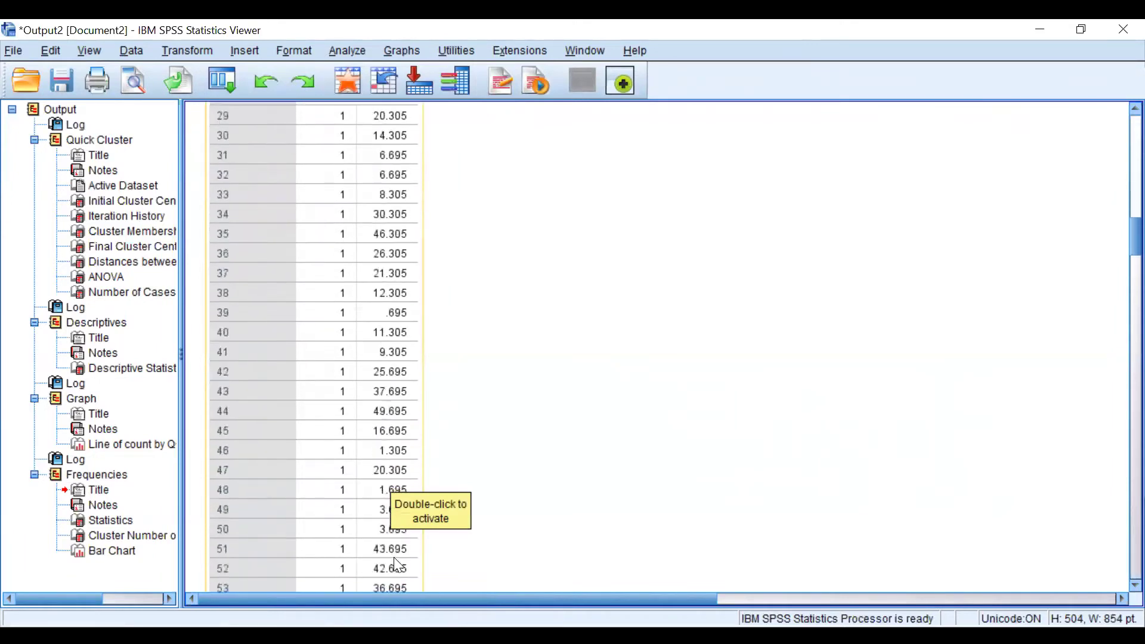
pyautogui.scroll(-12, 395, 559)
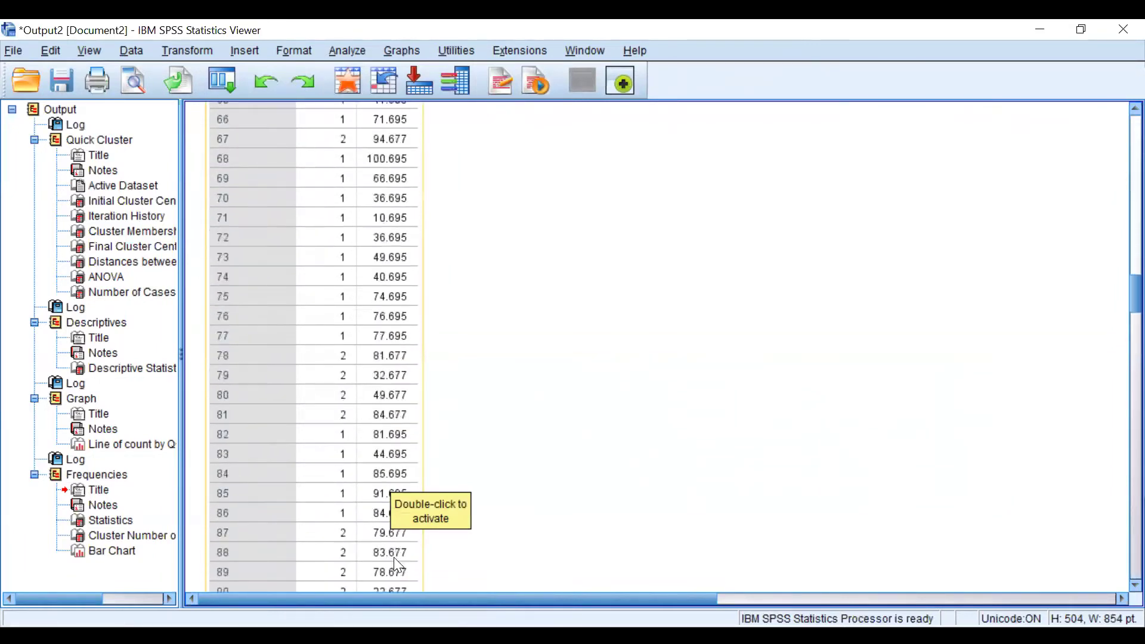
pyautogui.scroll(-16, 393, 558)
pyautogui.scroll(19, 394, 557)
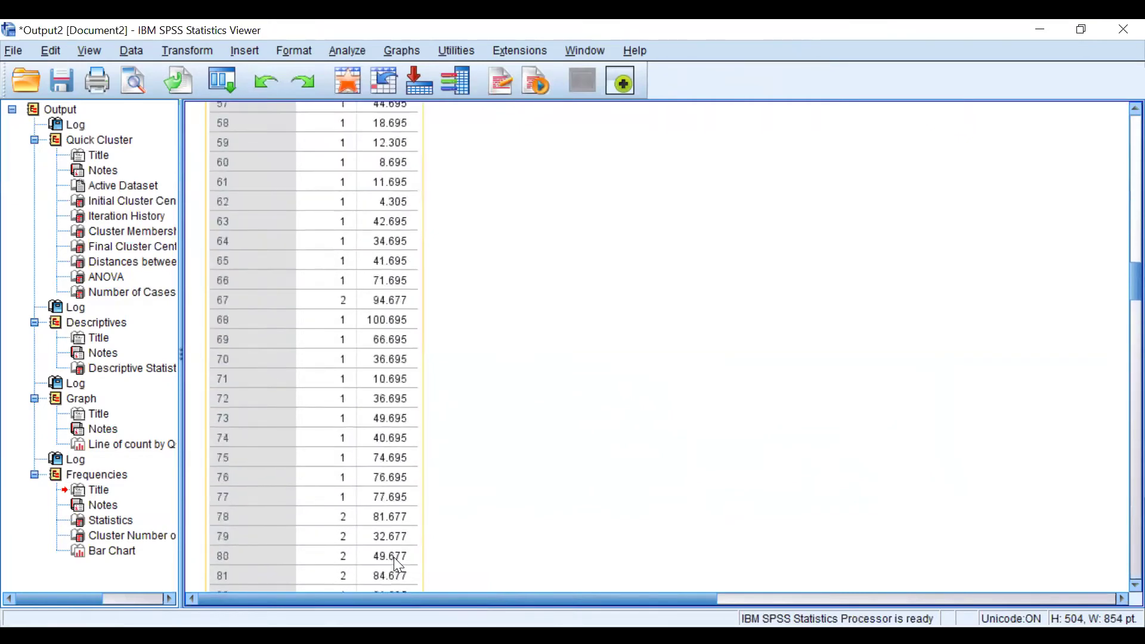
pyautogui.scroll(20, 395, 559)
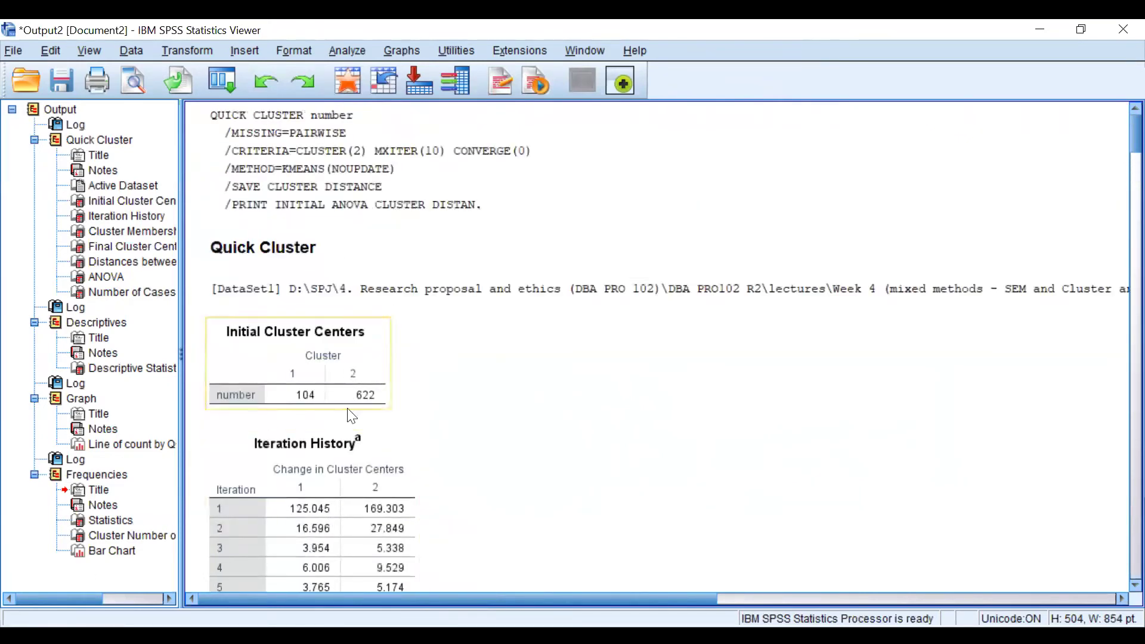
pyautogui.scroll(-20, 301, 385)
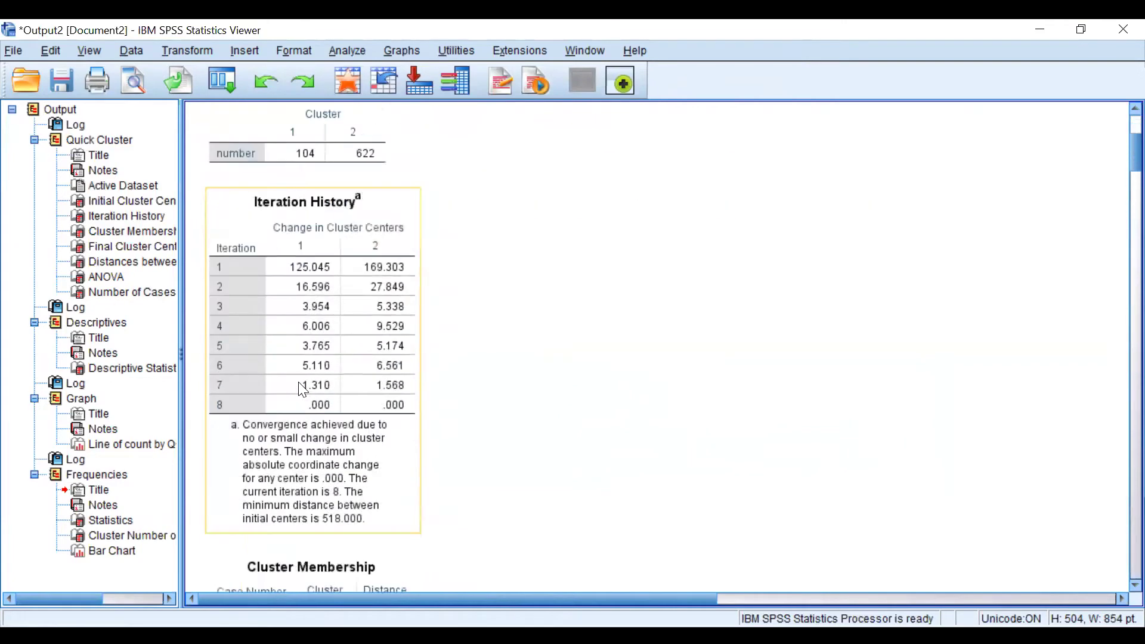
pyautogui.scroll(-20, 305, 393)
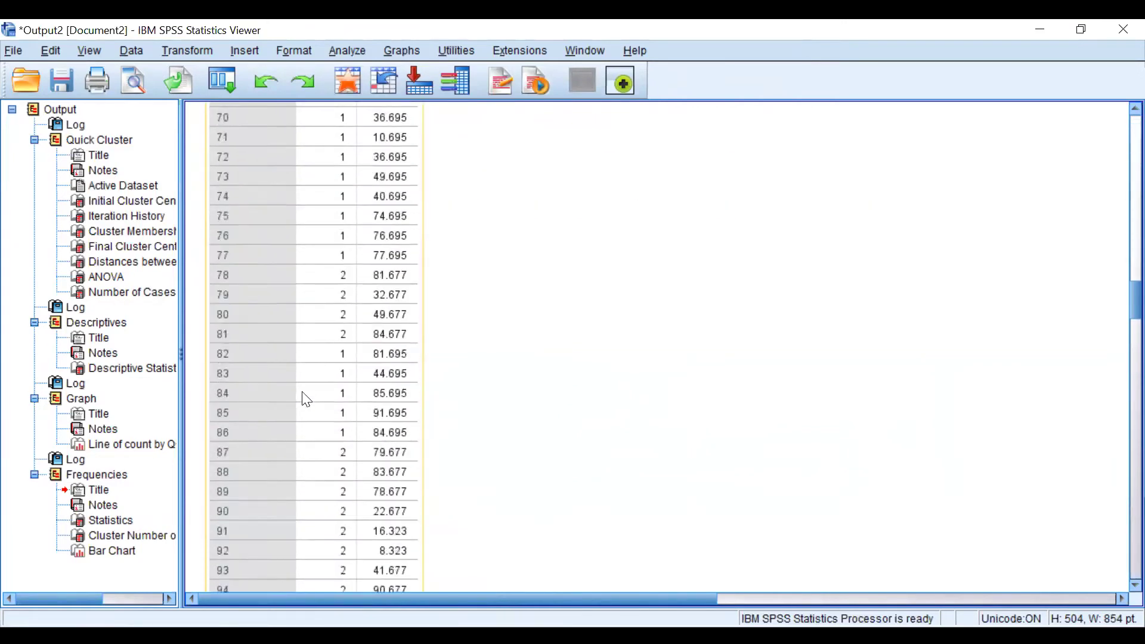
pyautogui.scroll(-4, 304, 406)
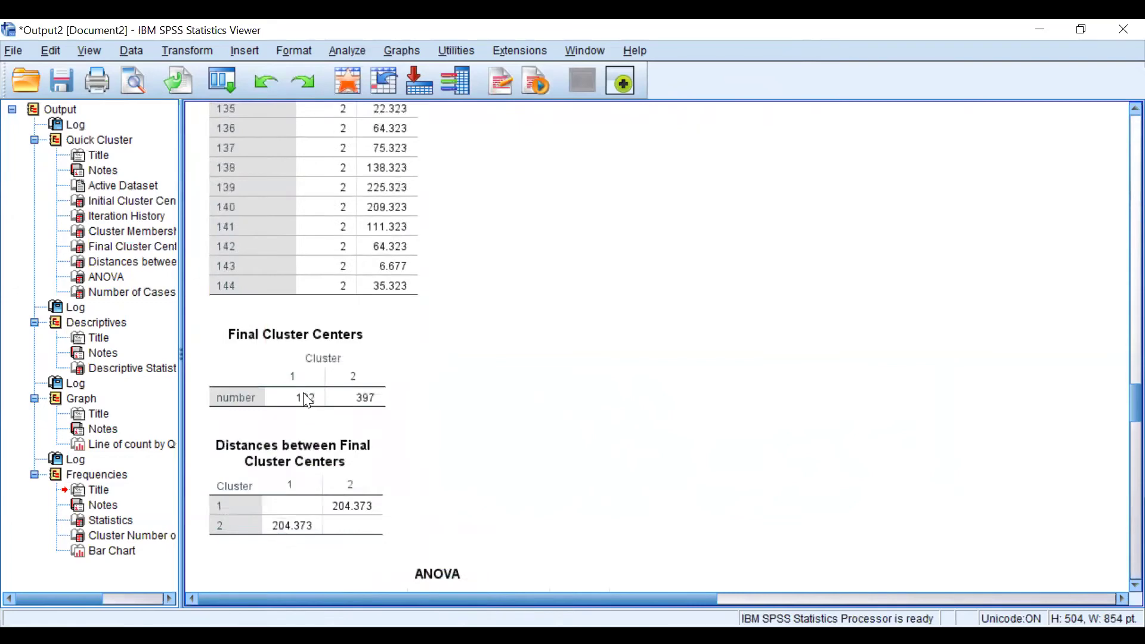
pyautogui.scroll(3, 297, 416)
pyautogui.scroll(20, 296, 414)
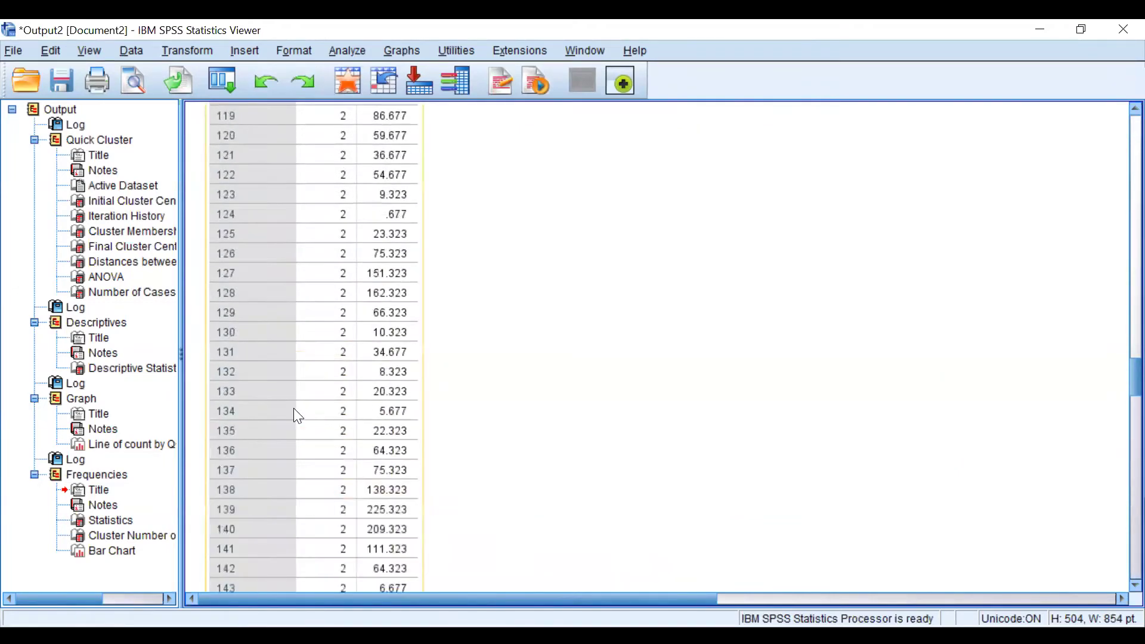
pyautogui.scroll(12, 296, 415)
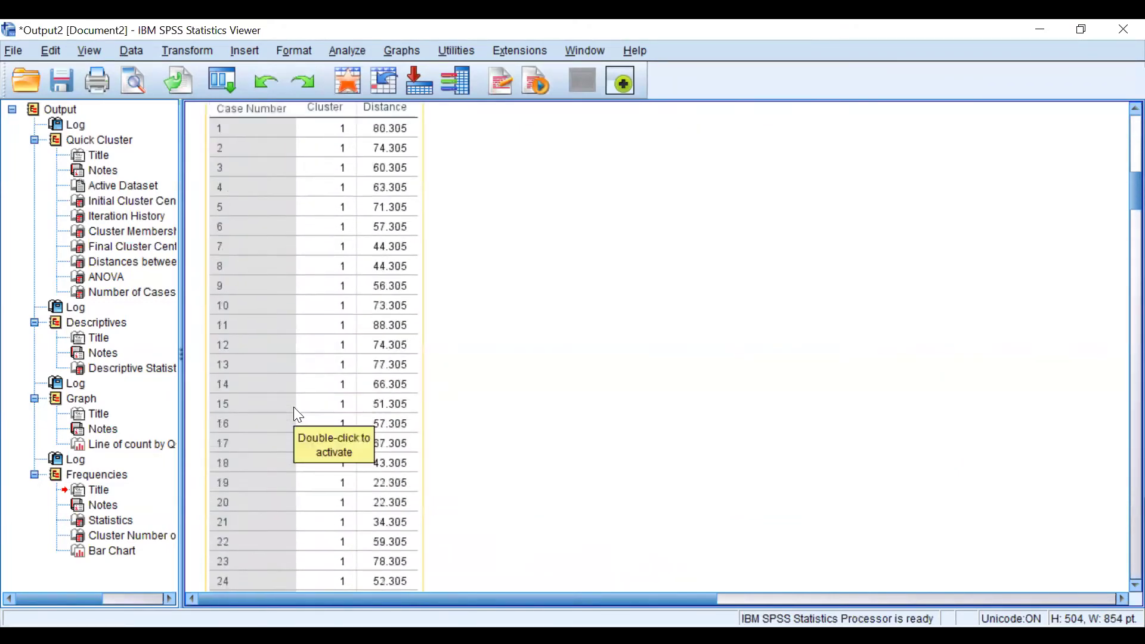
pyautogui.scroll(5, 297, 414)
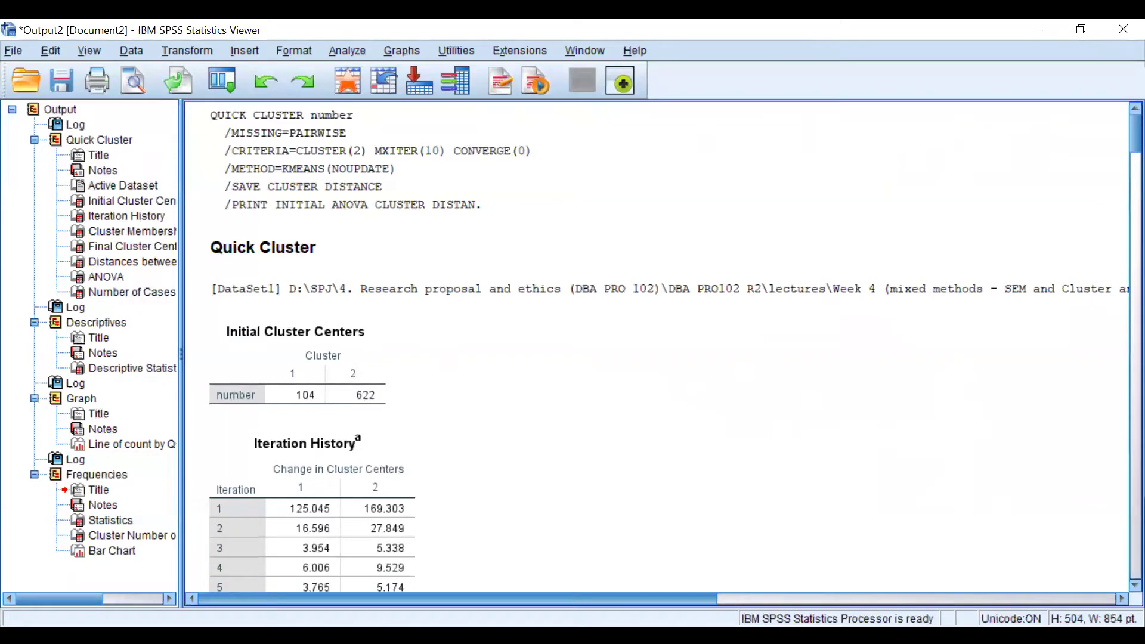
# - Select the Initial Cluster Centers and Iteration History tables, then scroll toward Cluster Membership
pyautogui.click(411, 493)
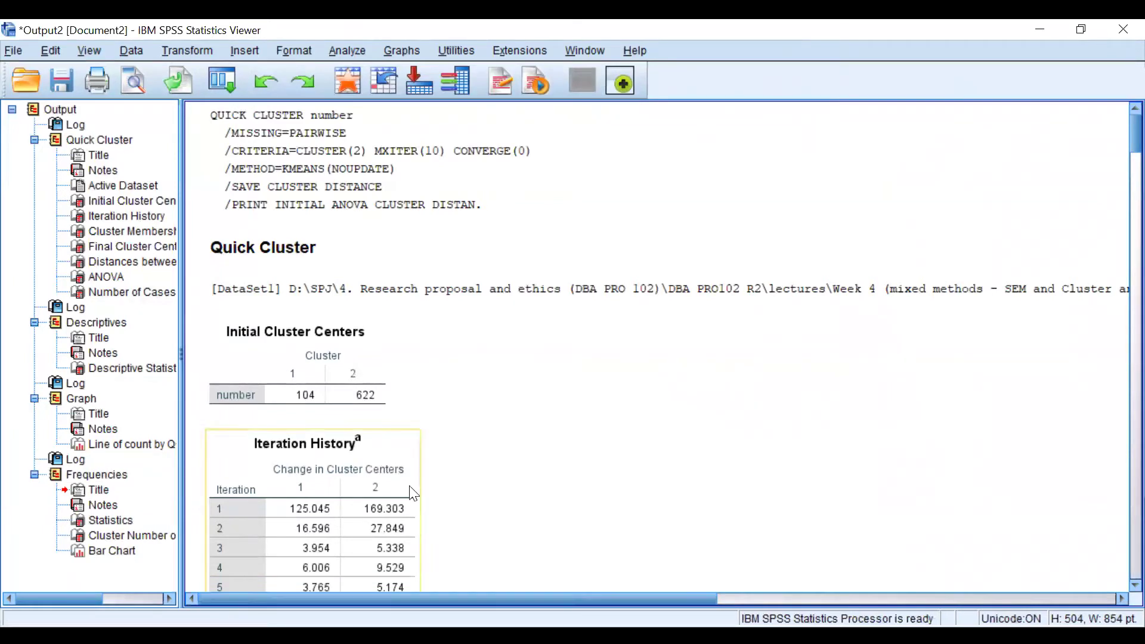
pyautogui.scroll(-3, 411, 493)
pyautogui.click(365, 313)
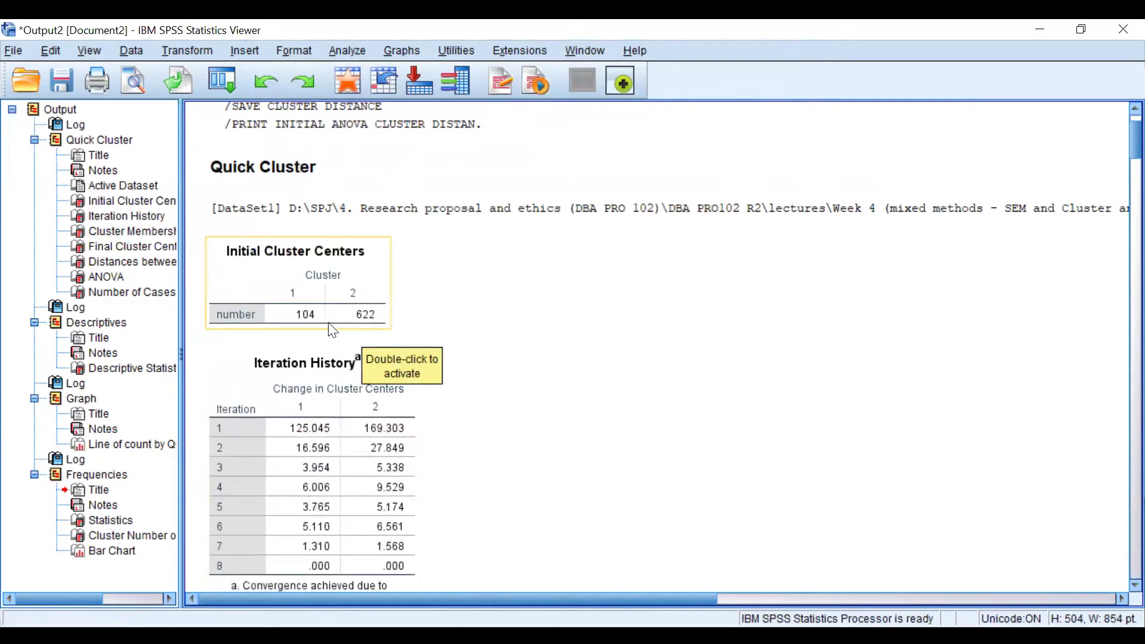
pyautogui.click(343, 349)
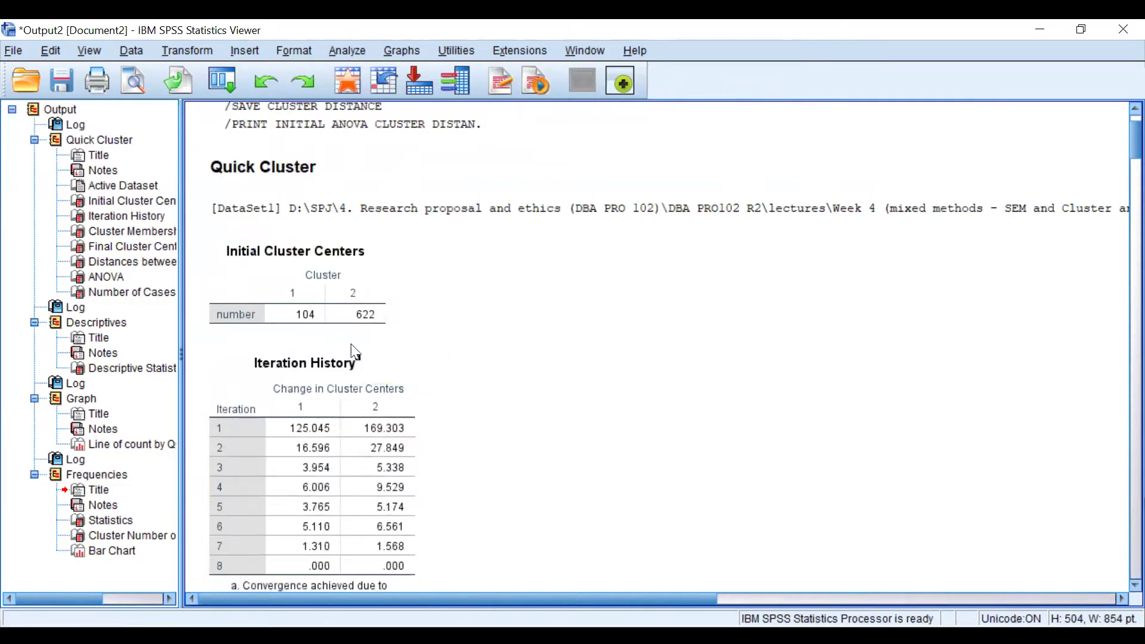
pyautogui.click(343, 355)
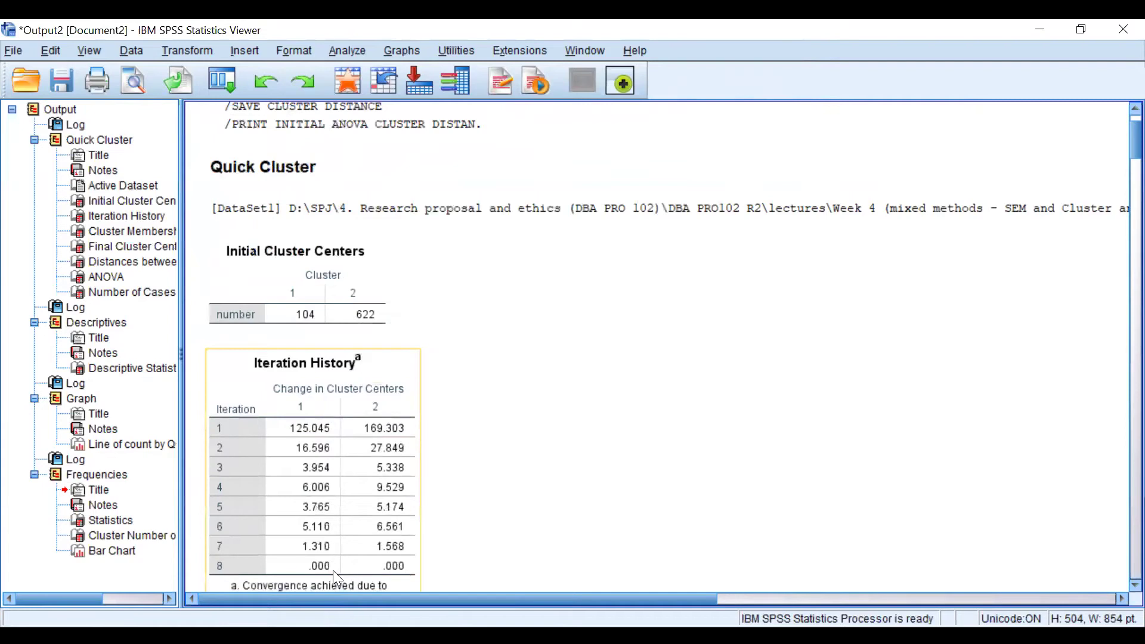
pyautogui.scroll(-3, 333, 571)
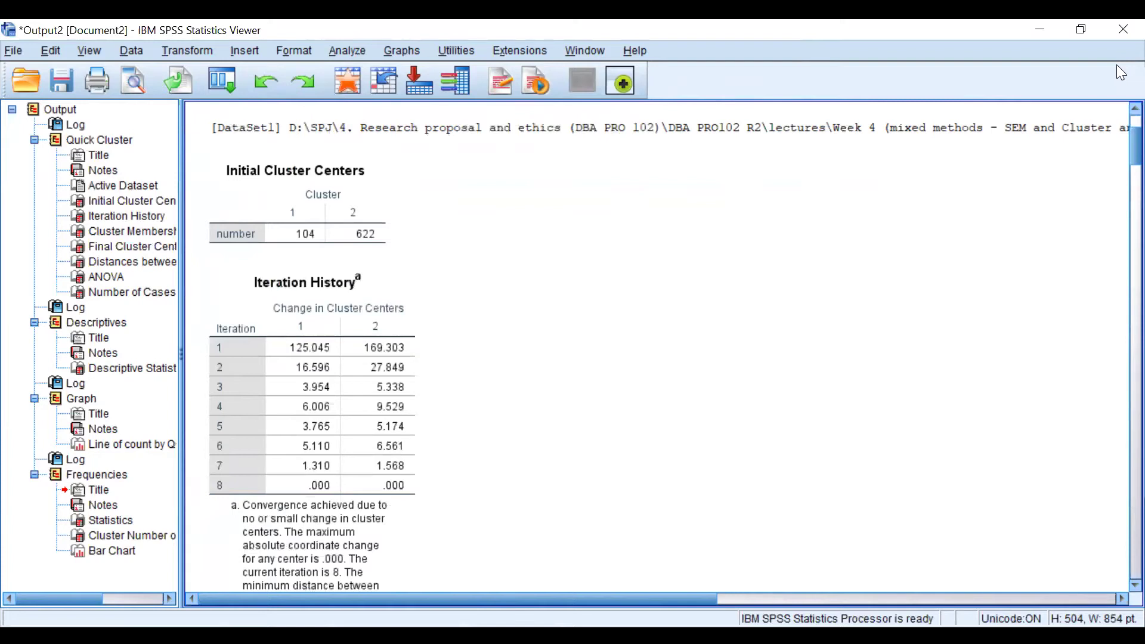
pyautogui.scroll(-8, 469, 493)
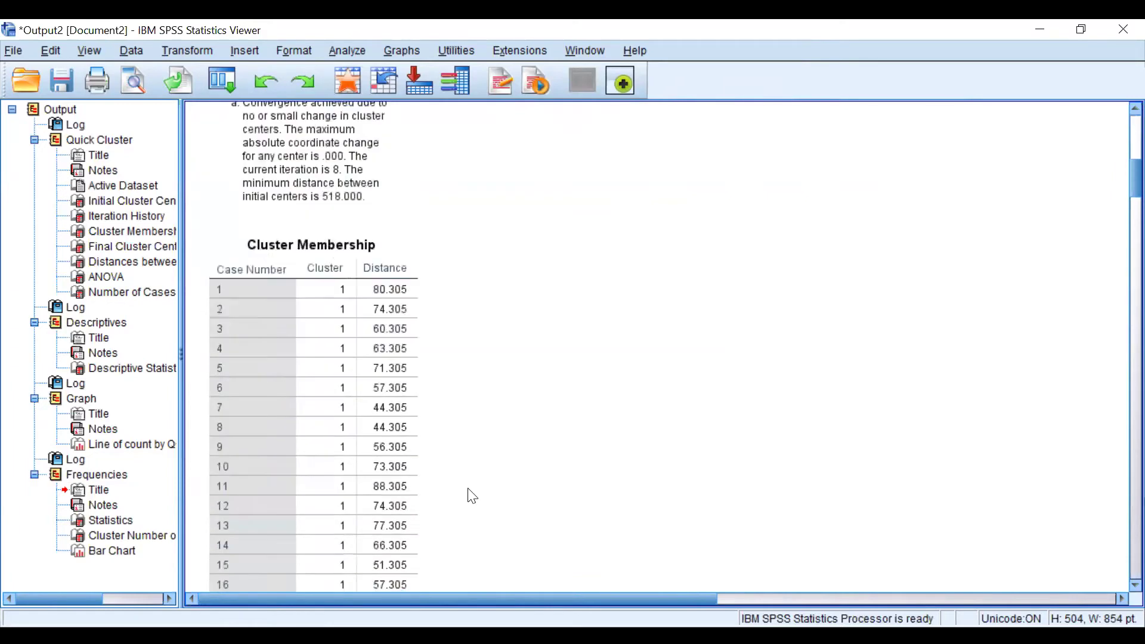
# - Scroll past case 144 and select the Final Cluster Centers table showing 192 and 397
pyautogui.scroll(-16, 472, 495)
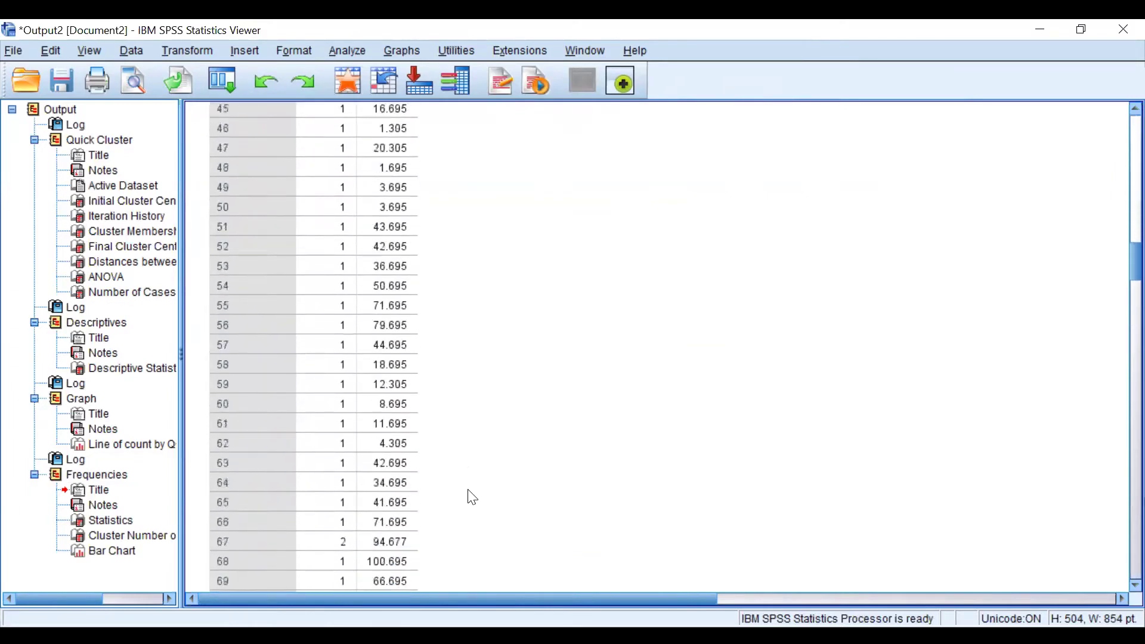
pyautogui.scroll(-20, 472, 498)
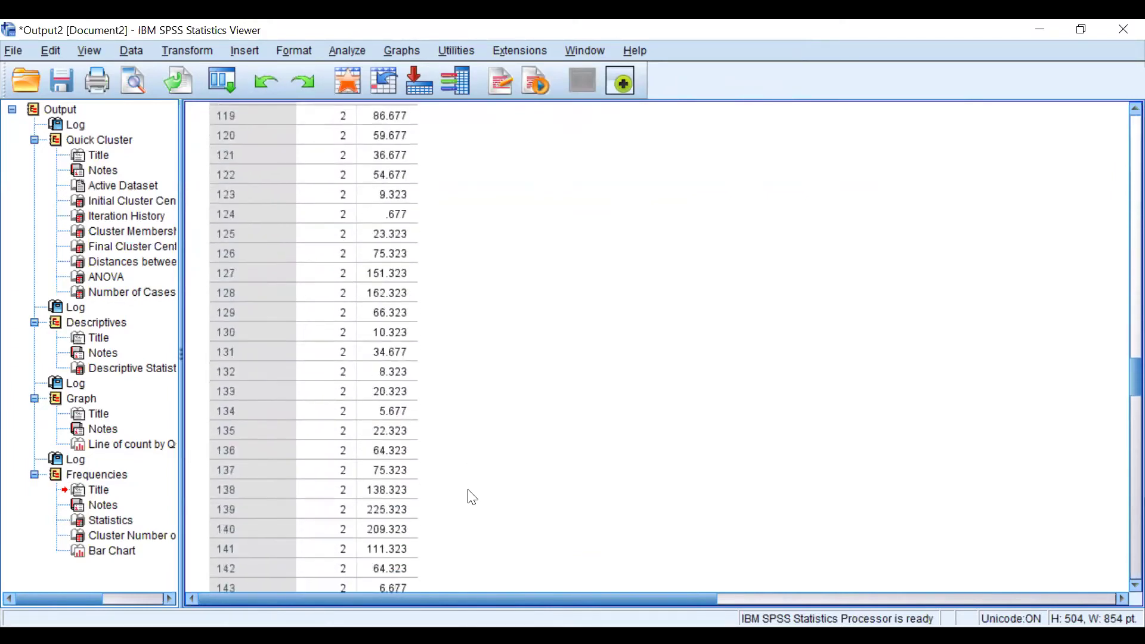
pyautogui.scroll(-5, 472, 498)
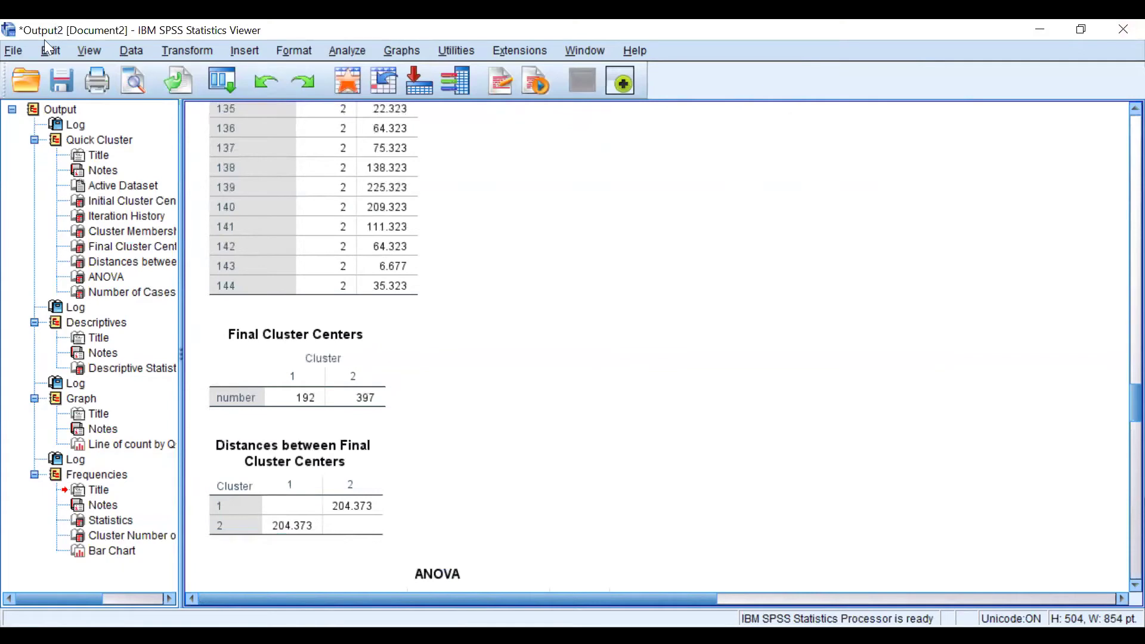
pyautogui.click(253, 291)
pyautogui.scroll(-3, 254, 292)
pyautogui.click(254, 293)
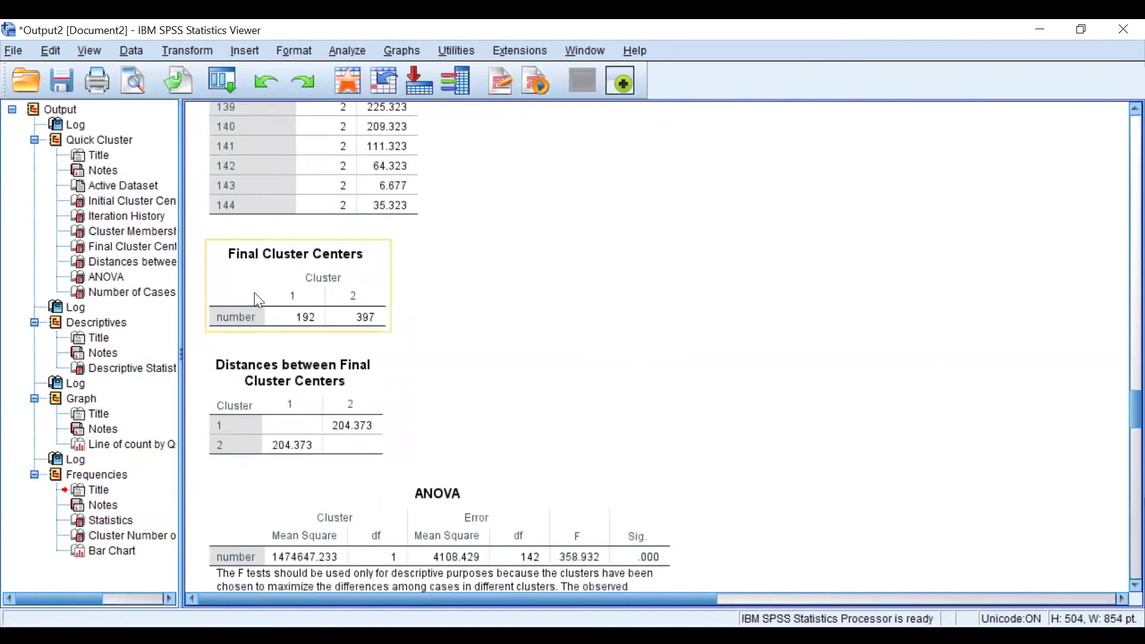
pyautogui.scroll(-3, 254, 292)
pyautogui.click(255, 293)
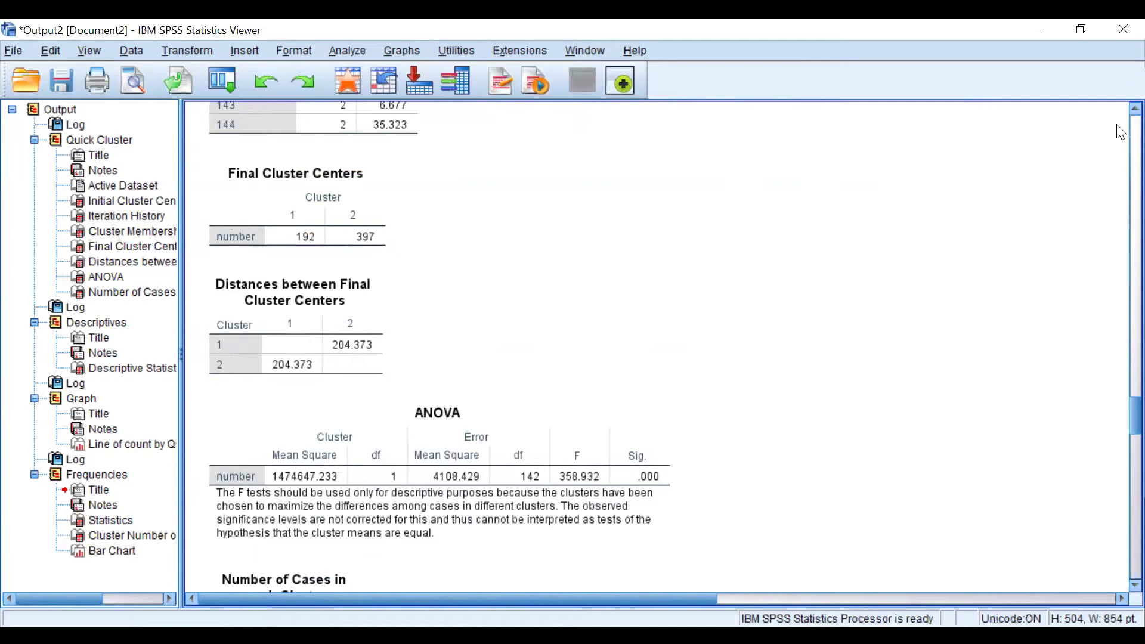
pyautogui.click(455, 437)
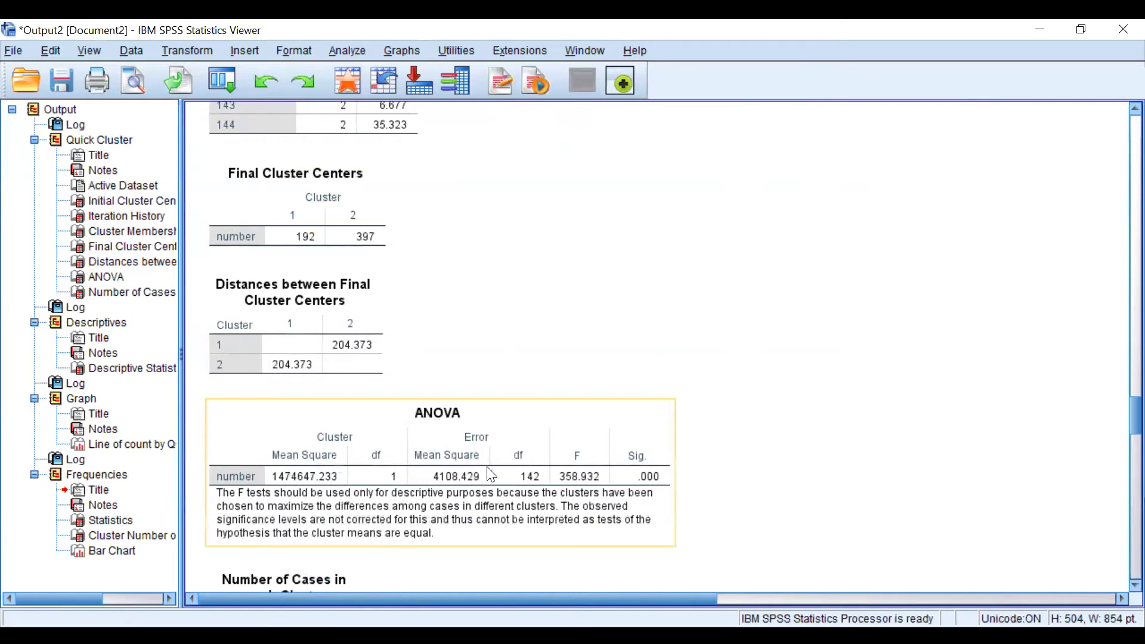
pyautogui.click(196, 448)
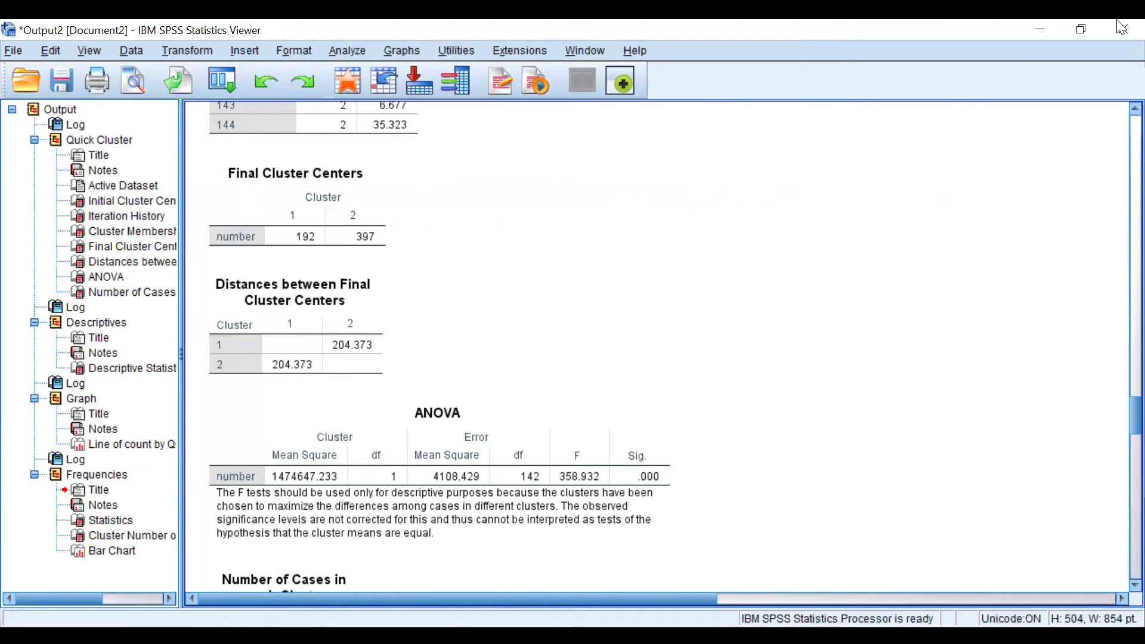
# - Select and deselect the ANOVA table, then scroll down to the 82/62 case counts
pyautogui.click(643, 510)
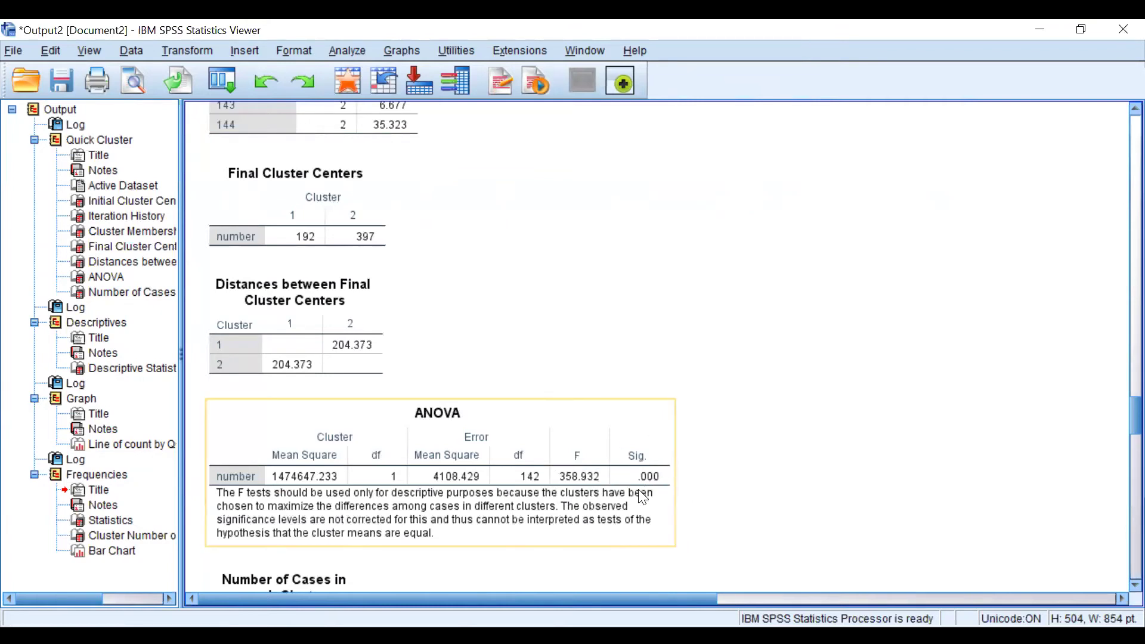
pyautogui.click(582, 580)
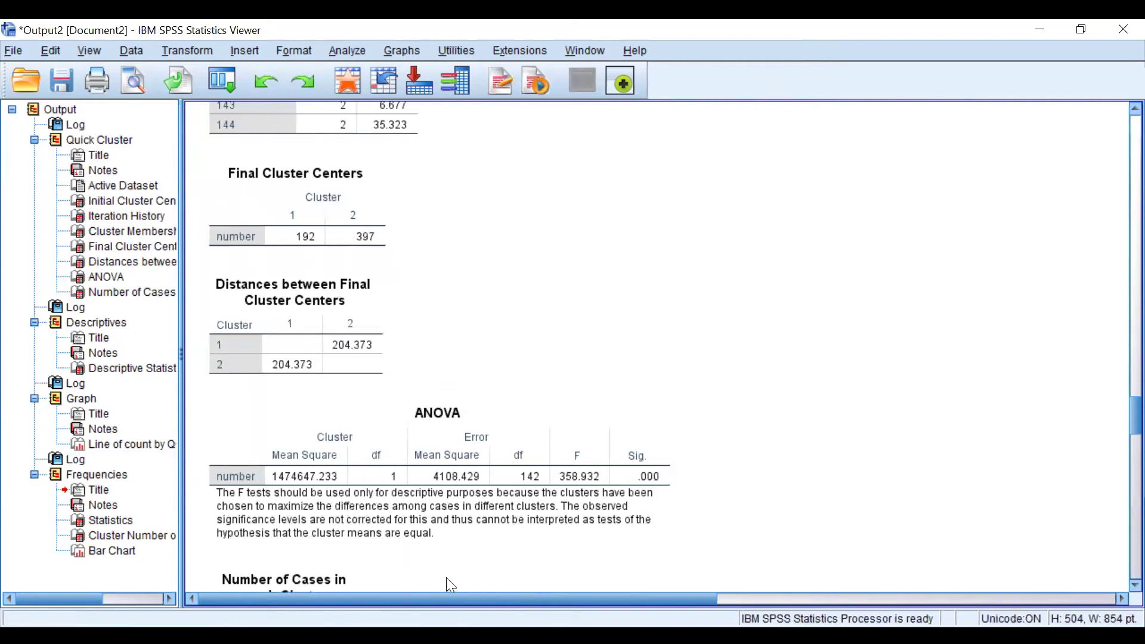
pyautogui.scroll(-3, 447, 579)
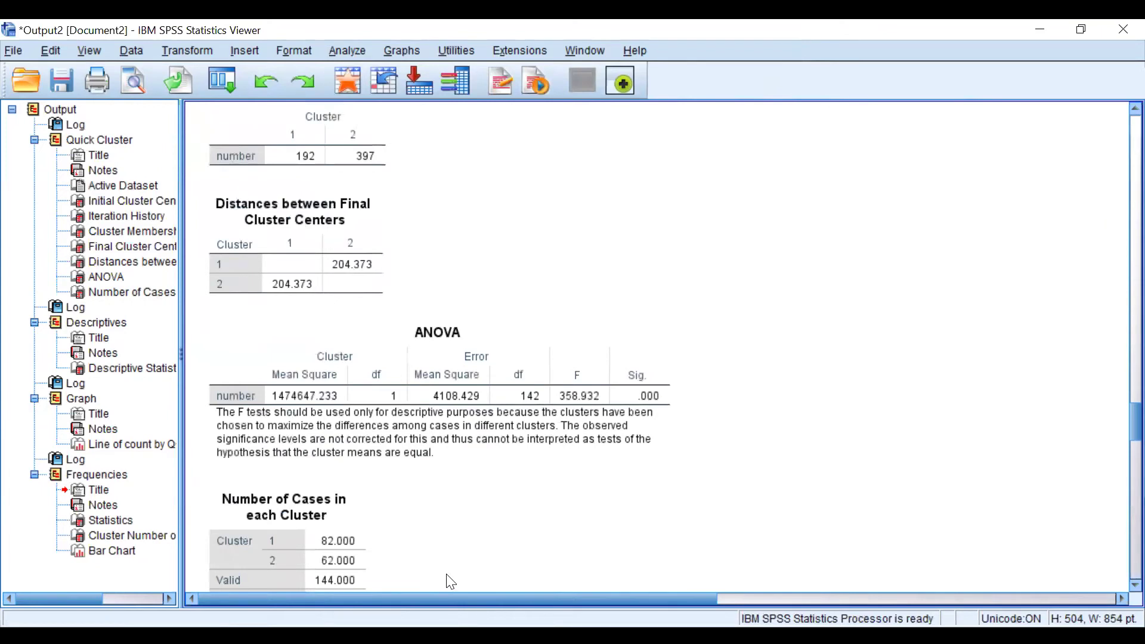
pyautogui.scroll(-3, 450, 581)
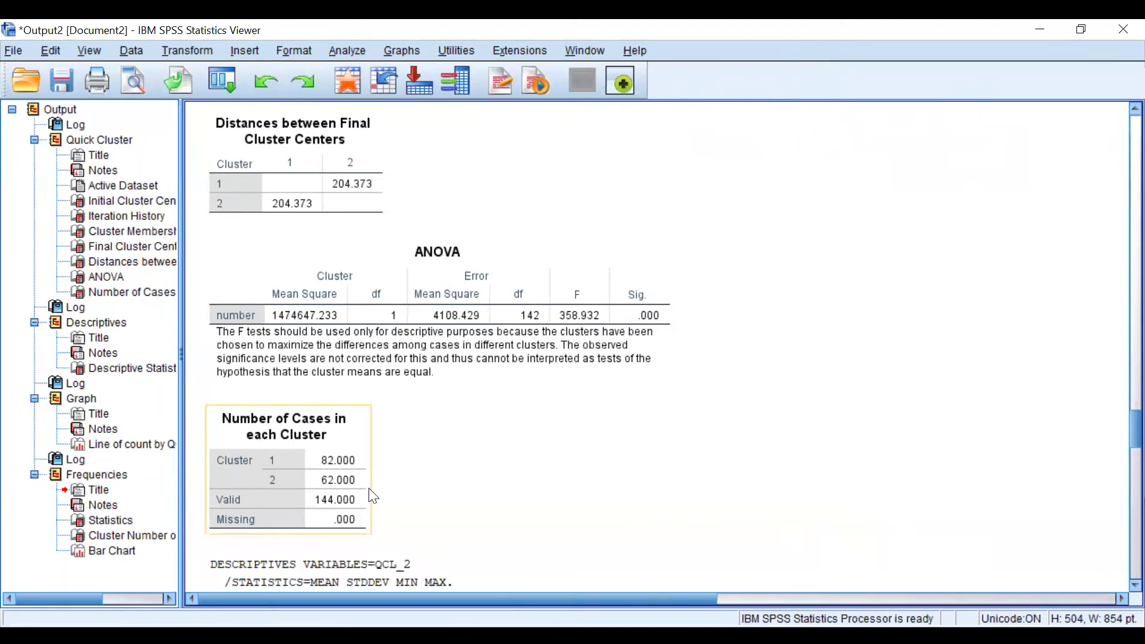
# - Scroll down to the Descriptives table for distance from cluster center
pyautogui.scroll(-3, 373, 496)
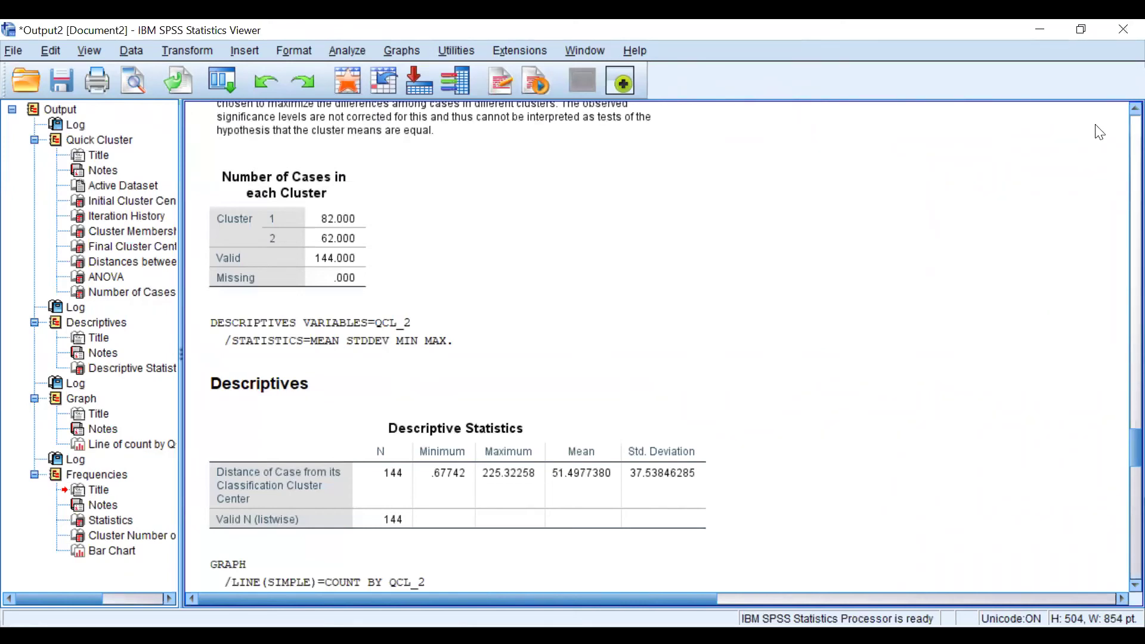
# - Select the distance Descriptive Statistics table and scroll on to the line chart's GRAPH syntax
pyautogui.click(349, 535)
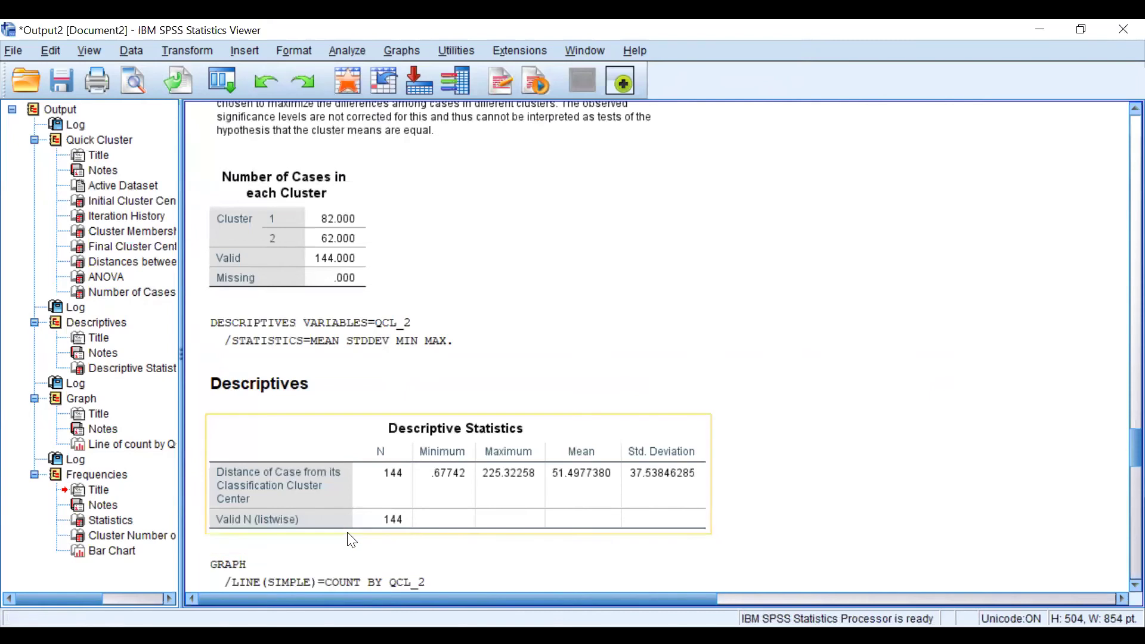
pyautogui.scroll(-3, 352, 539)
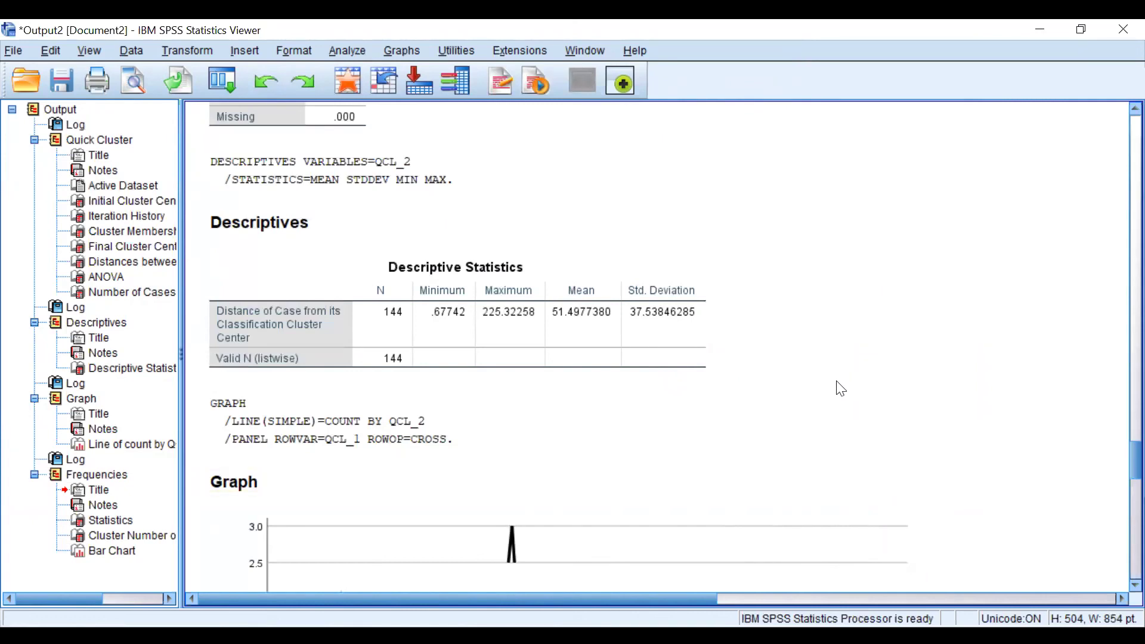
# - Scroll up to the Final Cluster Centers (192 and 397) and their 204.373 distance table
pyautogui.scroll(-10, 838, 392)
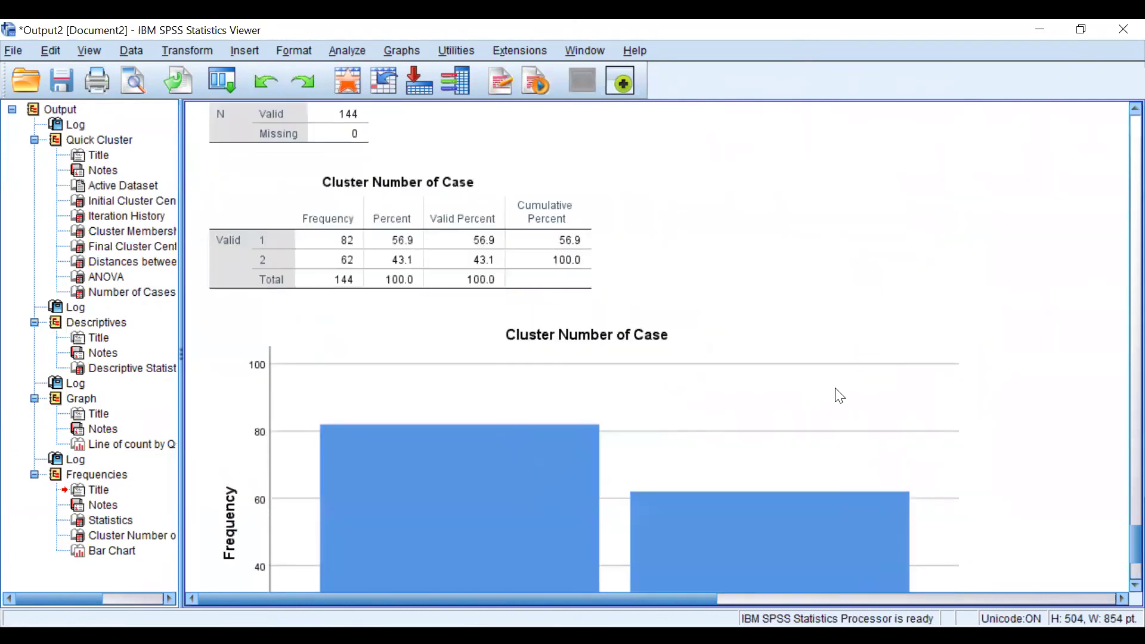
pyautogui.scroll(1, 840, 396)
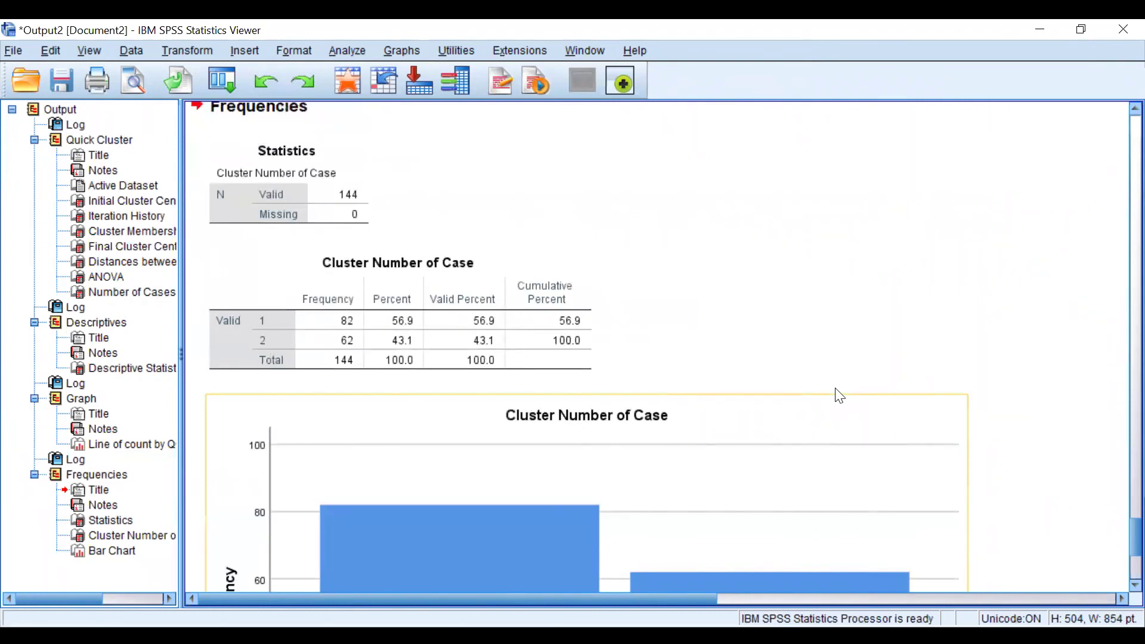
pyautogui.scroll(-1, 839, 396)
pyautogui.scroll(2, 838, 398)
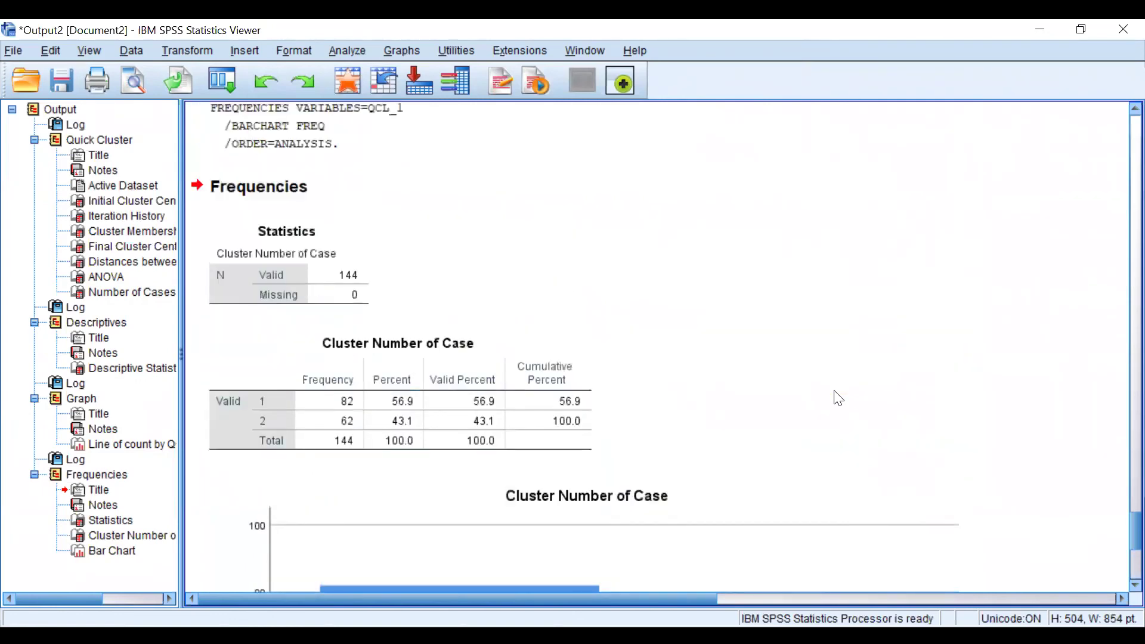
pyautogui.scroll(-5, 838, 399)
pyautogui.scroll(4, 834, 392)
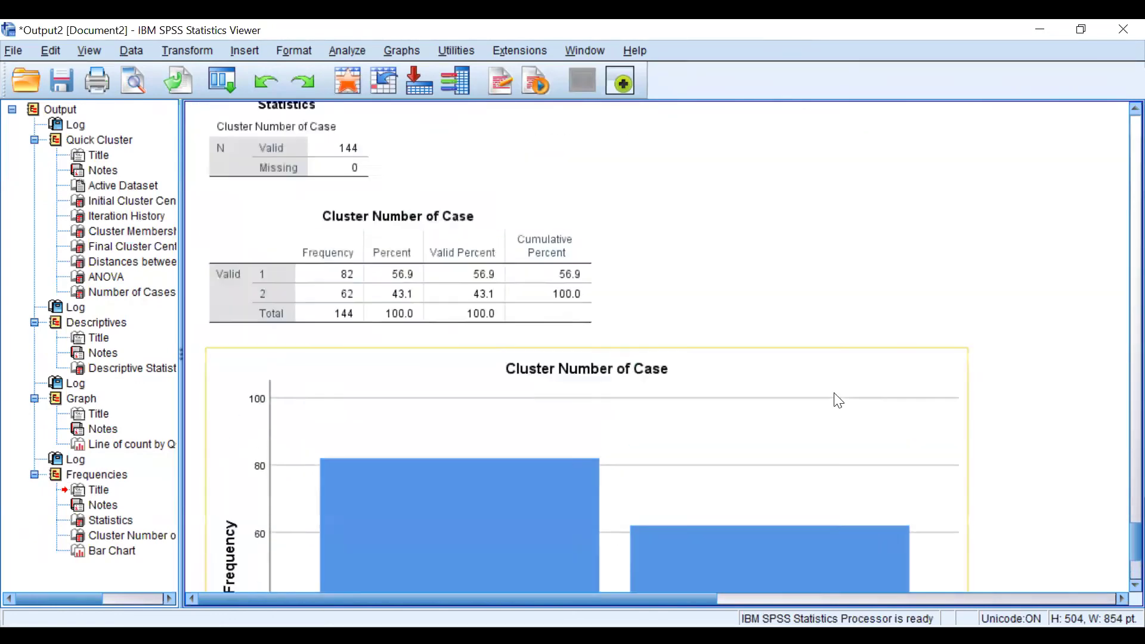
pyautogui.scroll(20, 838, 398)
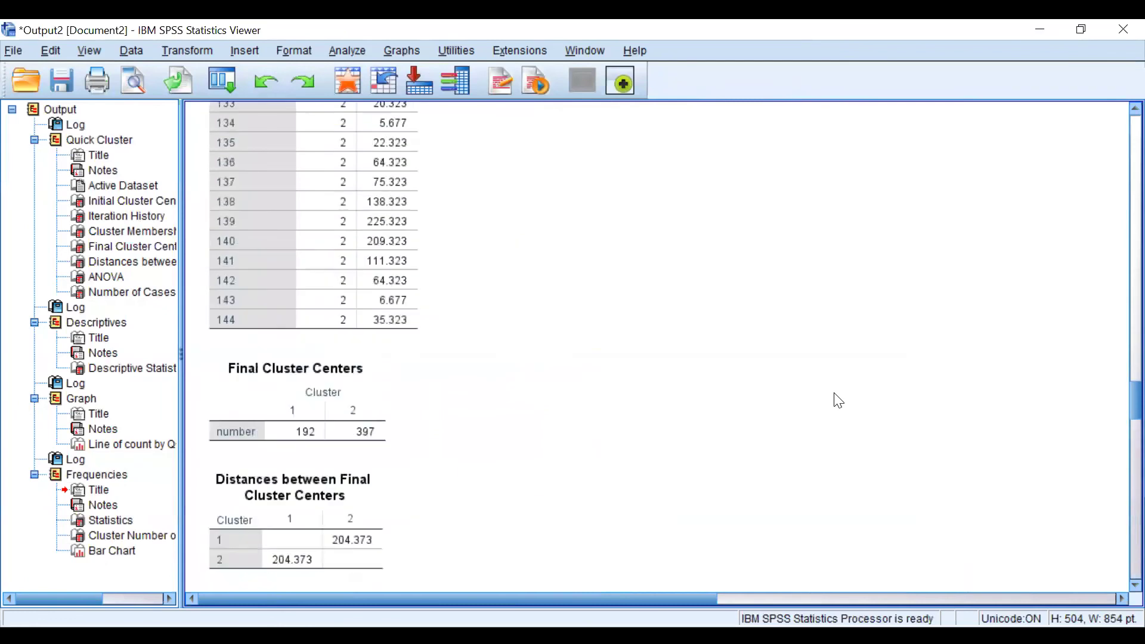
# - Scroll up to the top of the Cluster Membership table showing cases 1 to 18 in cluster 1
pyautogui.scroll(13, 838, 398)
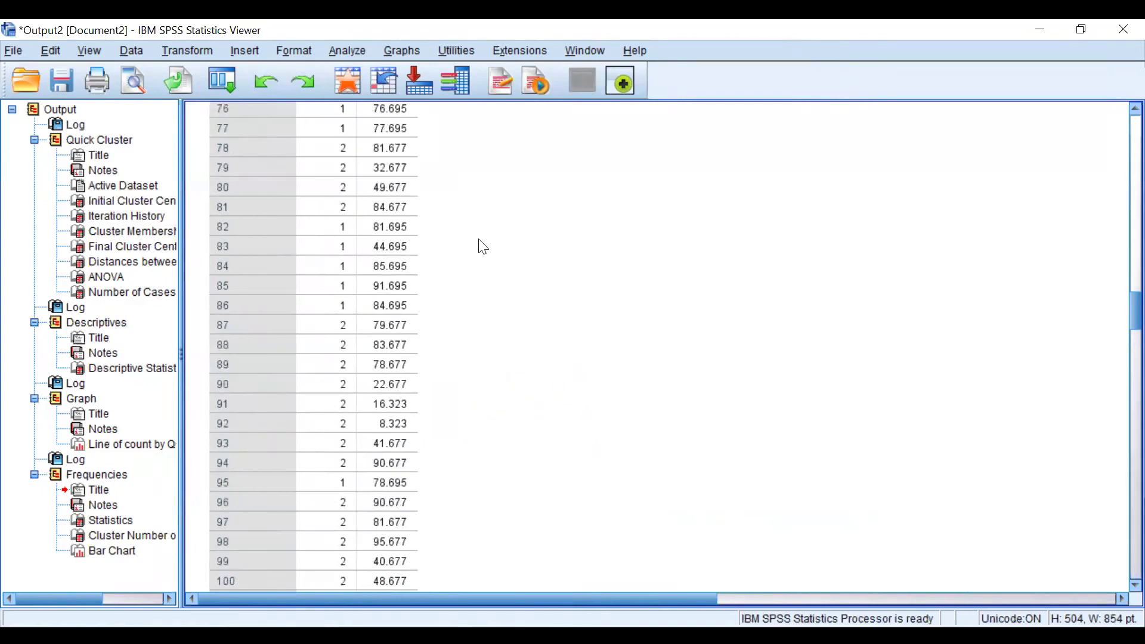
pyautogui.scroll(20, 549, 272)
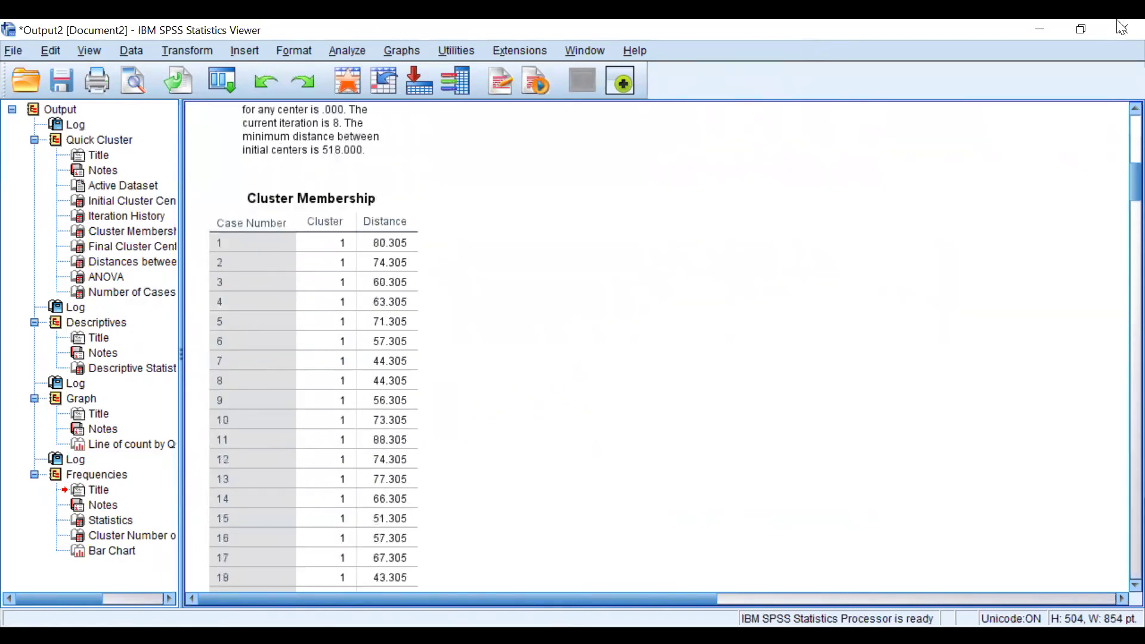